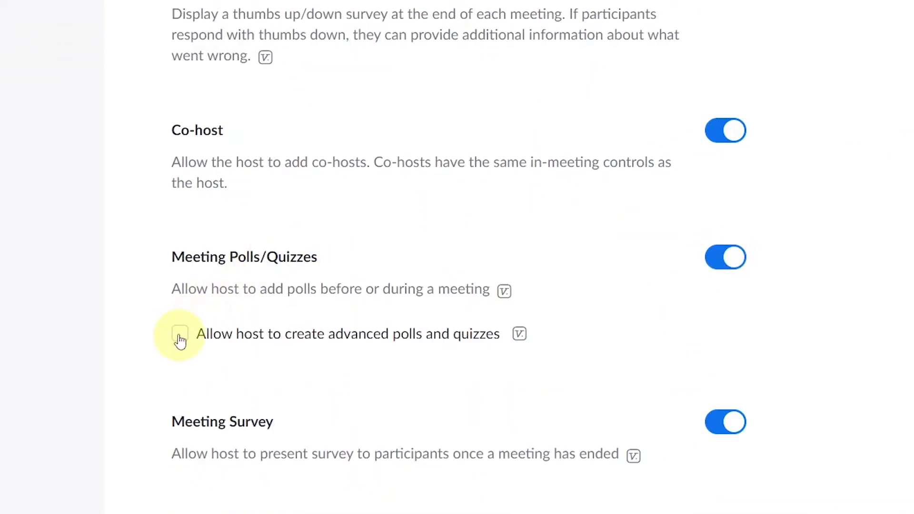
Step: Tick and save 'Allow host to create advanced polls and quizzes' in personal and account-wide settings
left_click(180, 339)
left_click(217, 389)
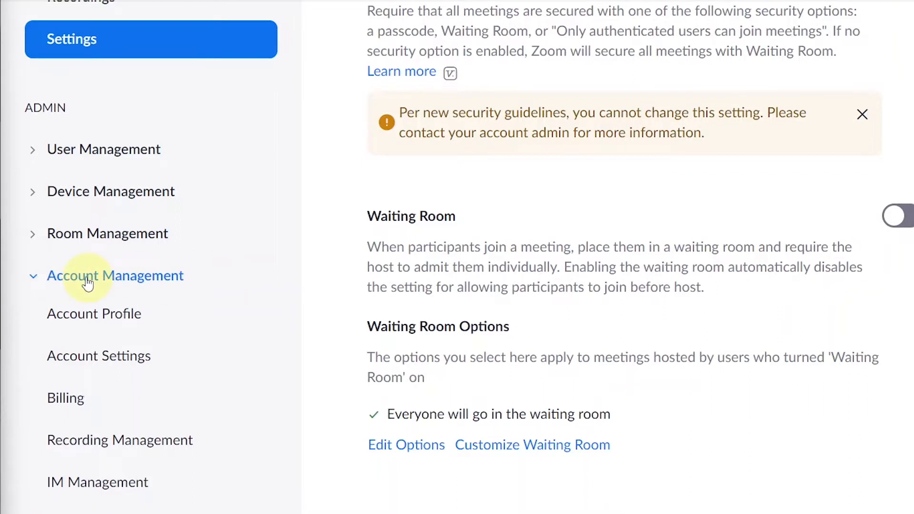
left_click(110, 356)
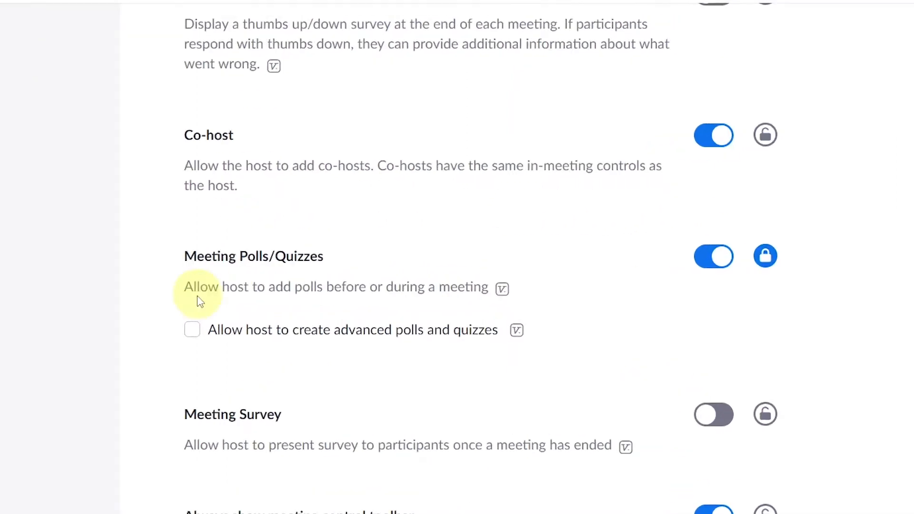
left_click(192, 329)
left_click(228, 385)
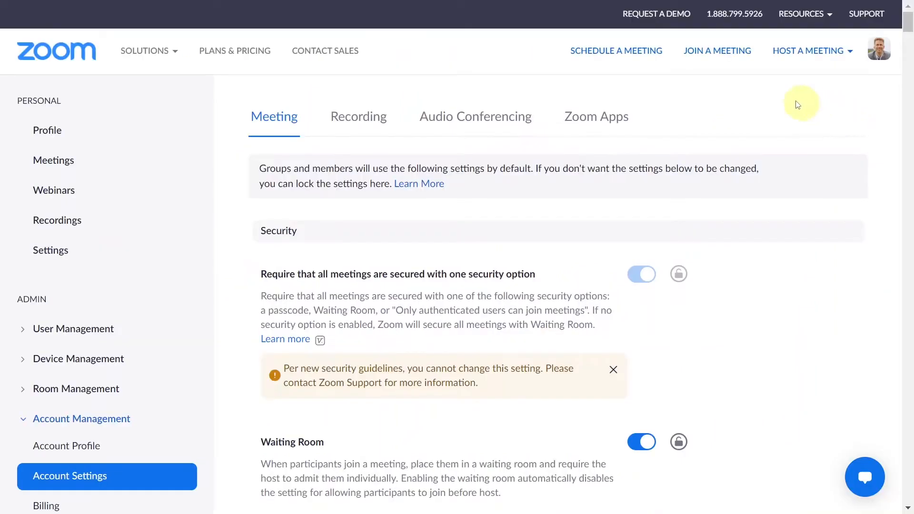
Step: Schedule 'My Meeting' with default settings and scroll down to its Polls/Quizzes section
left_click(633, 57)
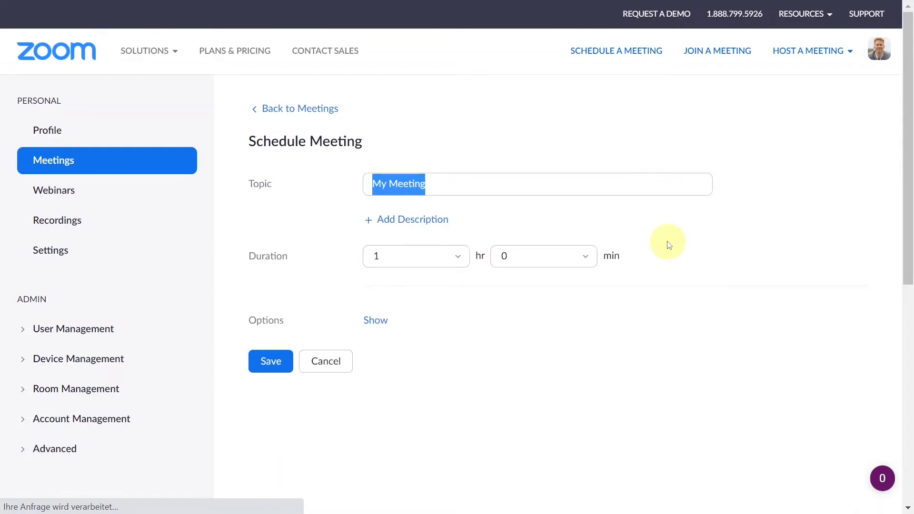
scroll(669, 243, "down", 15)
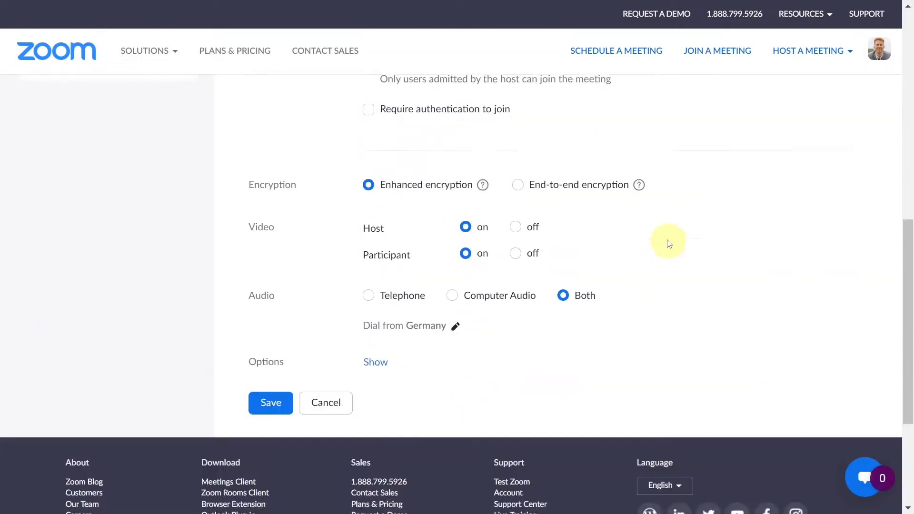
left_click(265, 208)
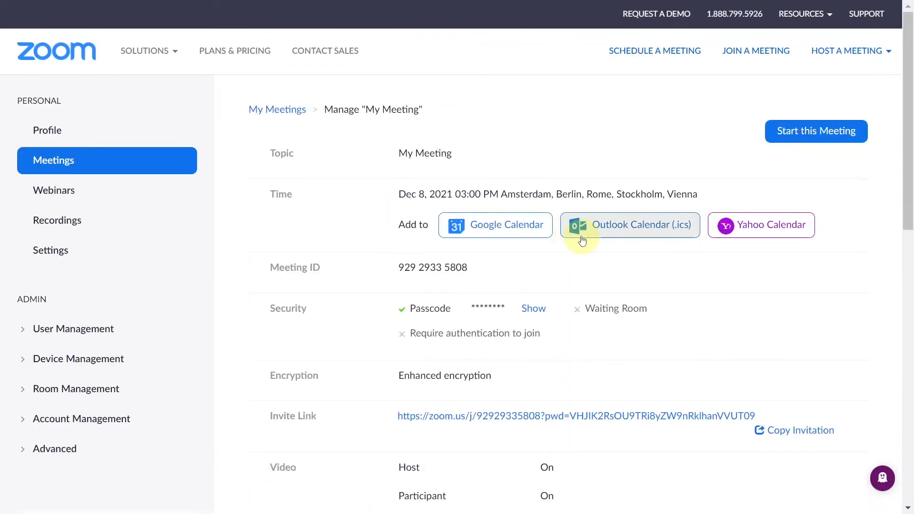
scroll(579, 239, "down", 7)
scroll(583, 240, "down", 5)
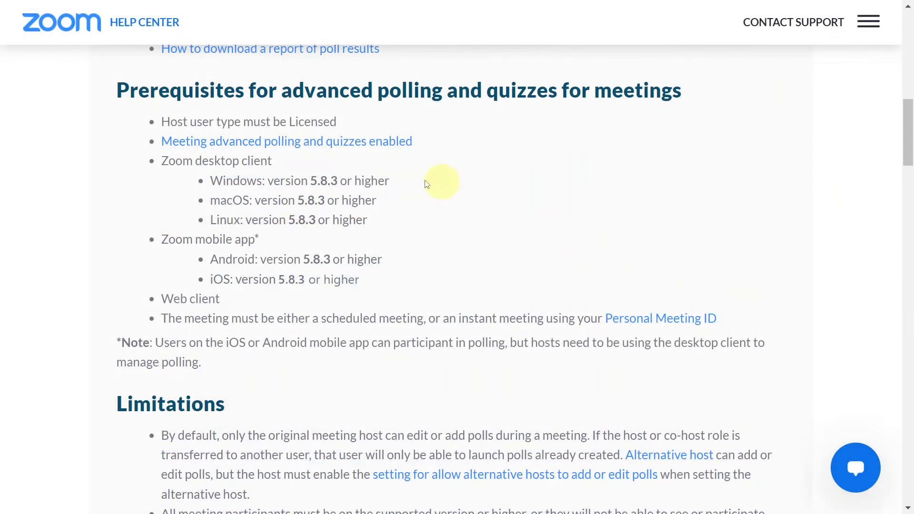
triple_click(283, 182)
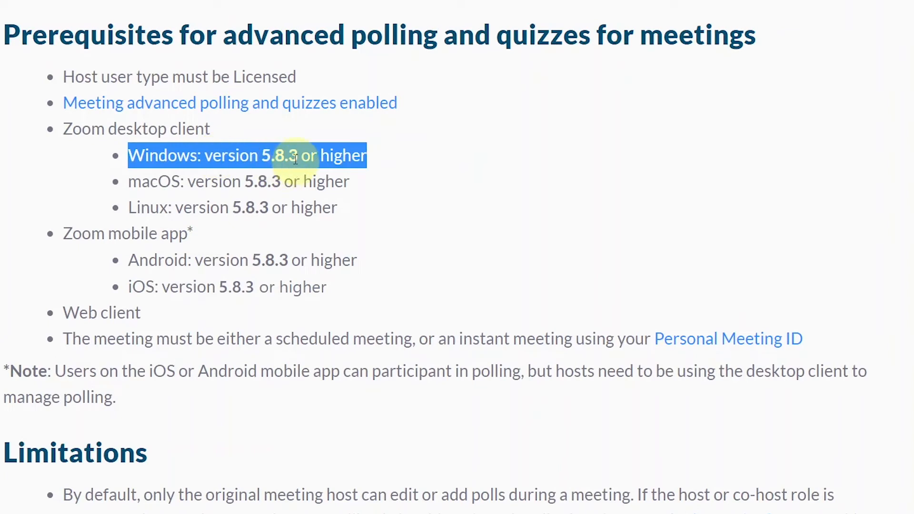
left_click(515, 238)
triple_click(107, 312)
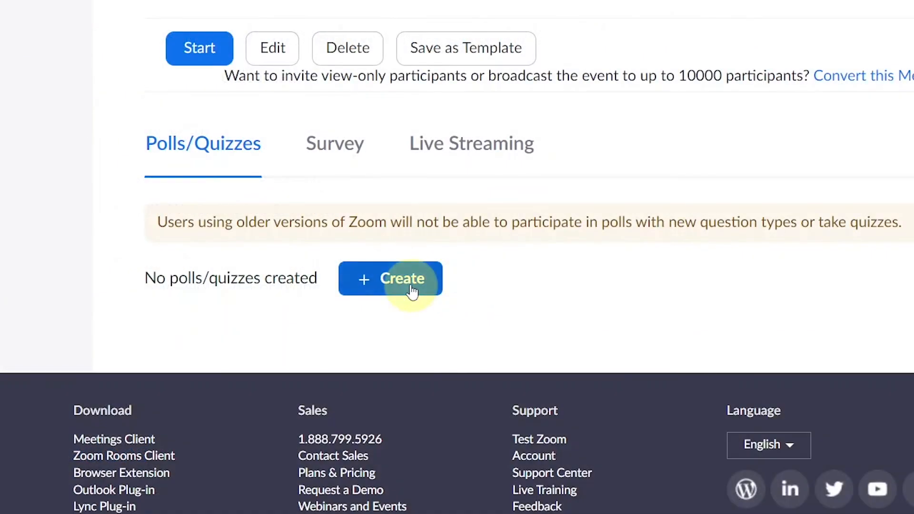
Step: Create advanced poll 'Zoom Quiz and Zoom training Survey' with a two-answer single-choice training question
left_click(411, 292)
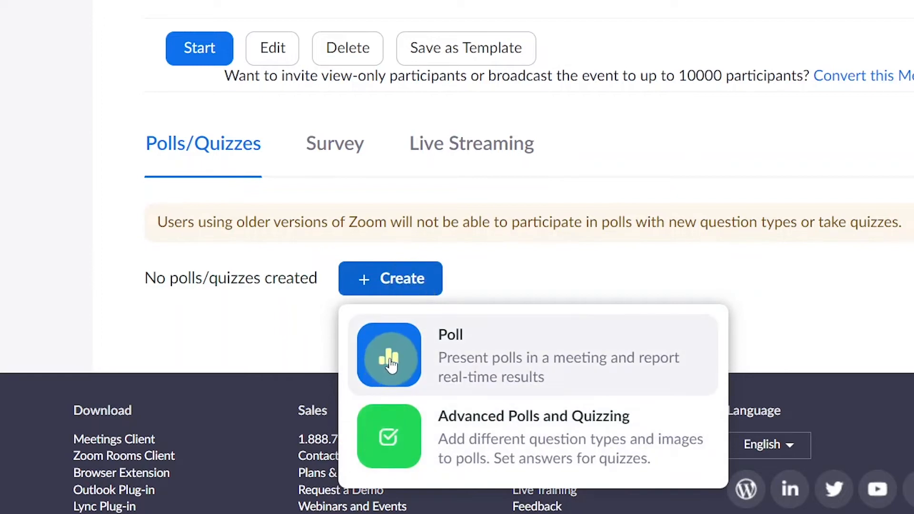
left_click(390, 439)
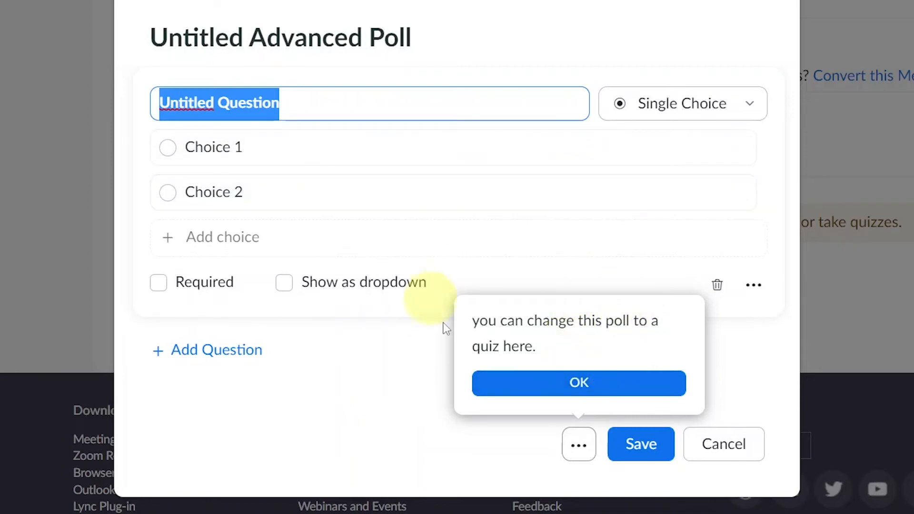
left_click(597, 381)
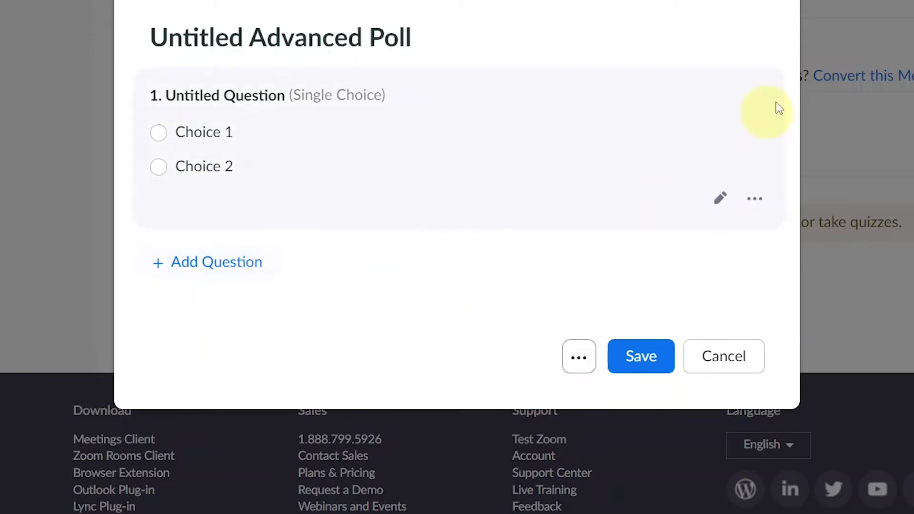
left_click(719, 198)
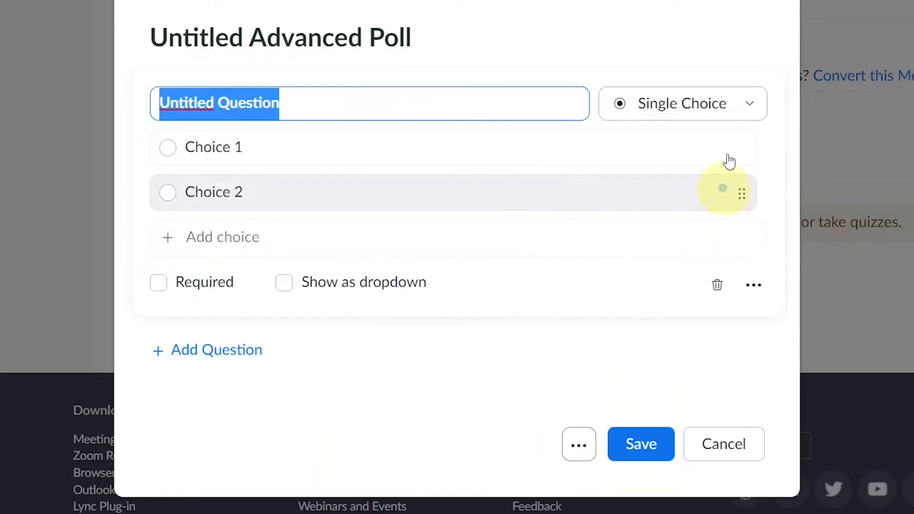
left_click(746, 104)
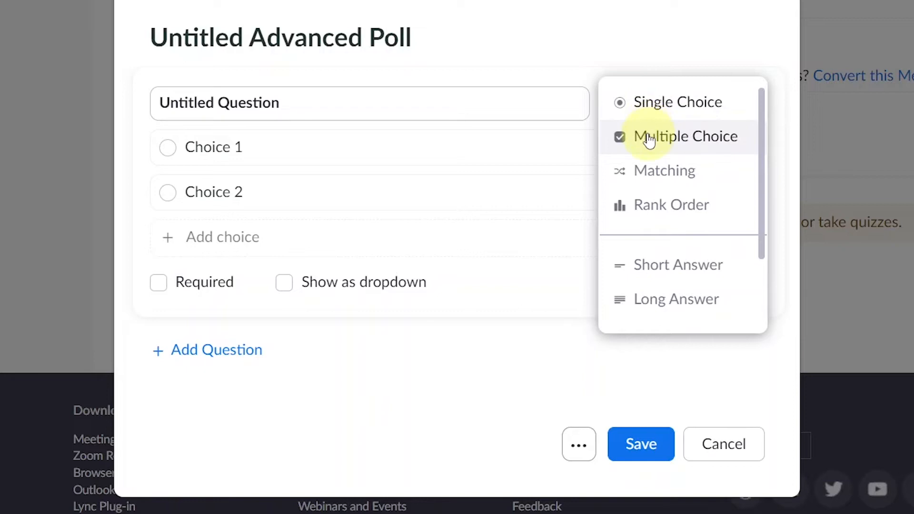
left_click(593, 61)
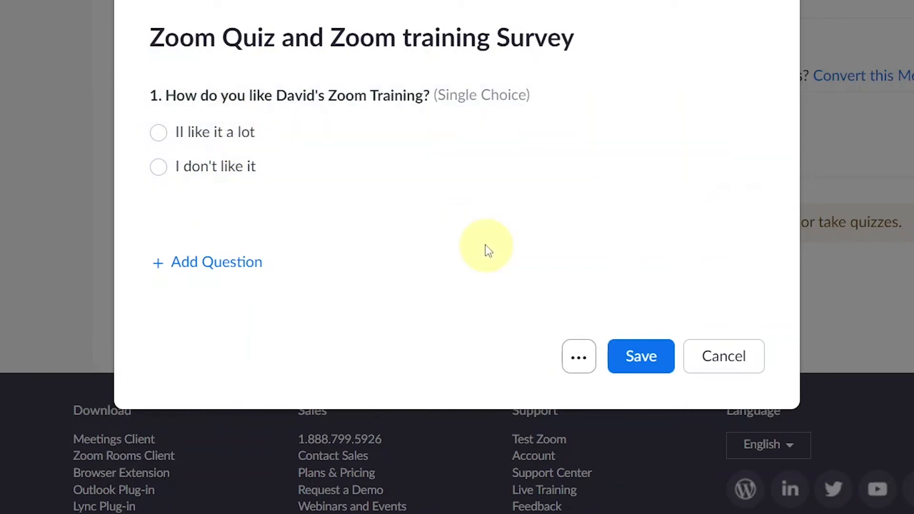
Step: Turn the poll into a quiz with 'Il like it a lot' as question 1's correct answer
left_click(579, 359)
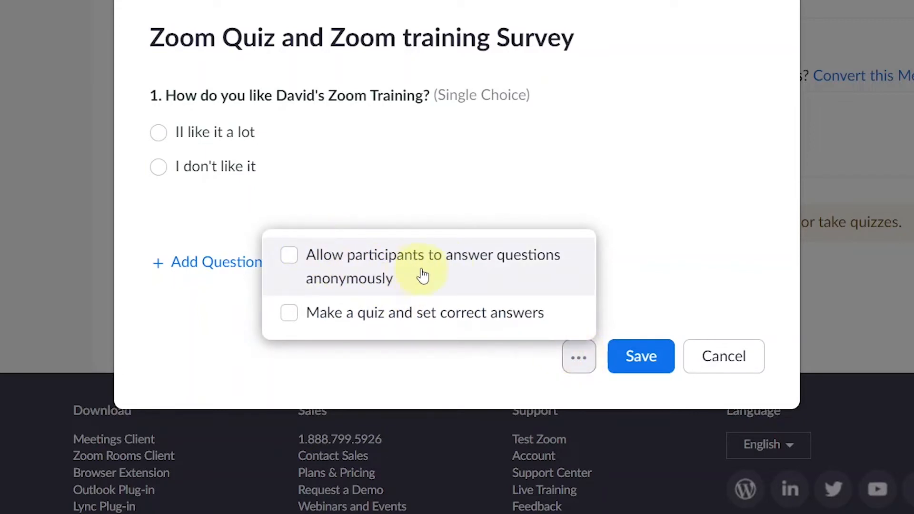
left_click(289, 314)
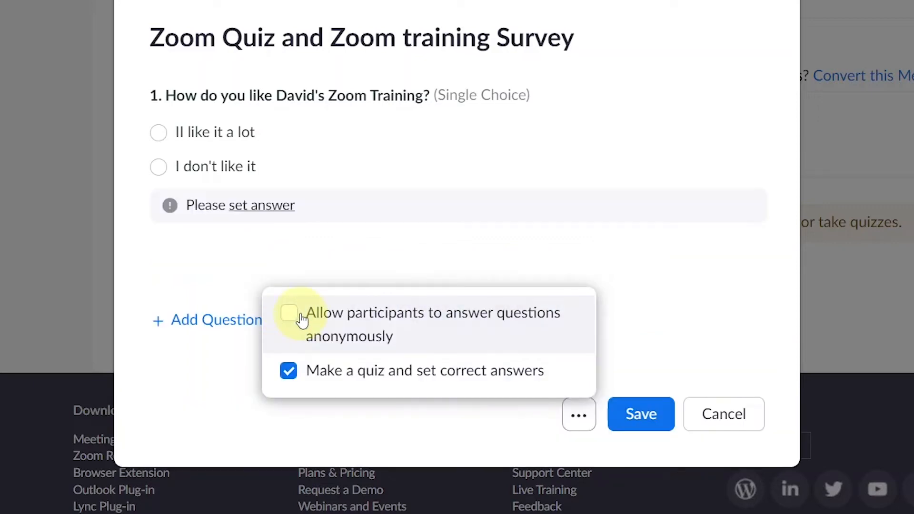
left_click(268, 209)
left_click(162, 198)
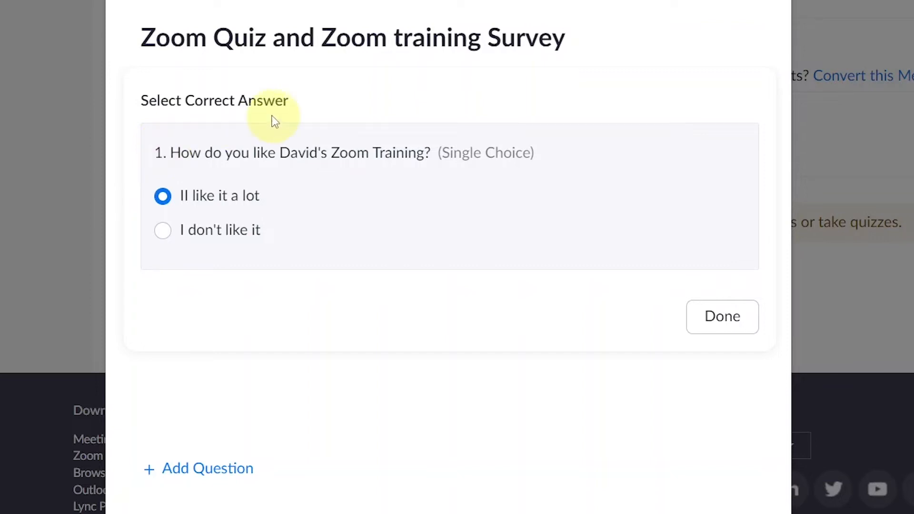
left_click(722, 319)
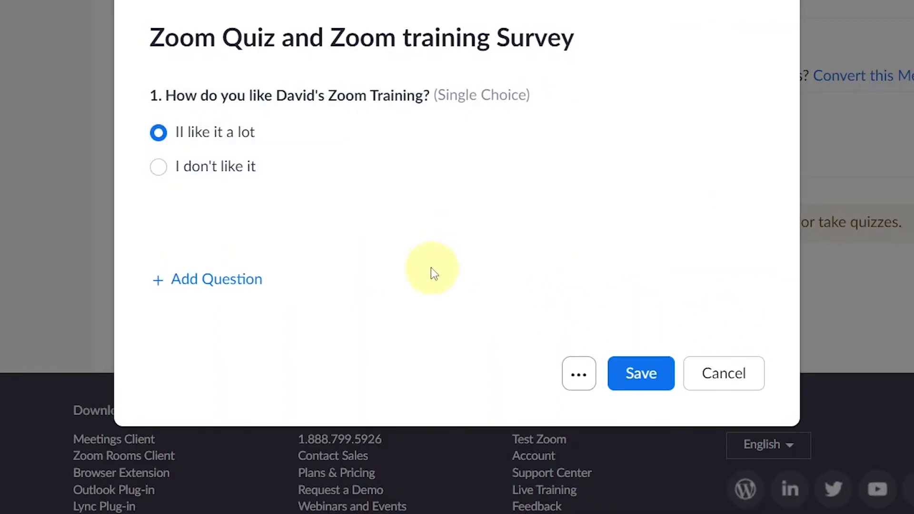
Step: Upload a photo to question 1
left_click(721, 200)
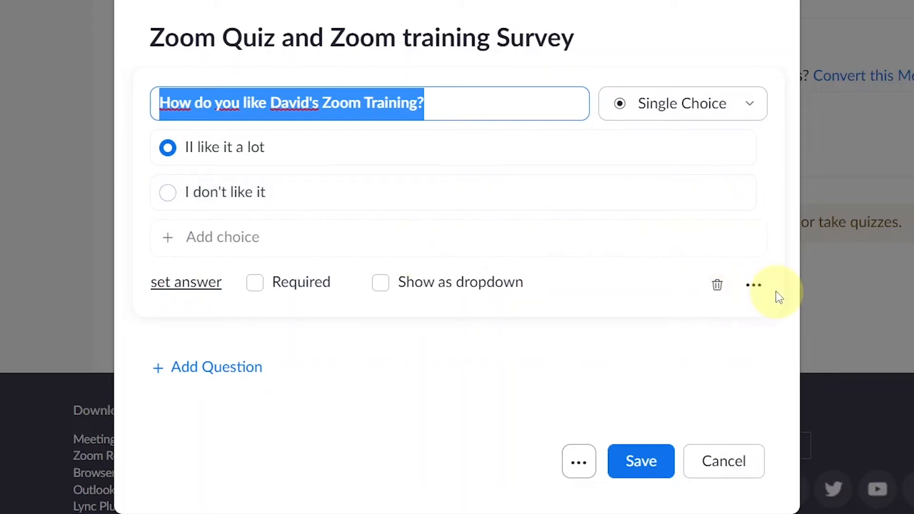
left_click(764, 291)
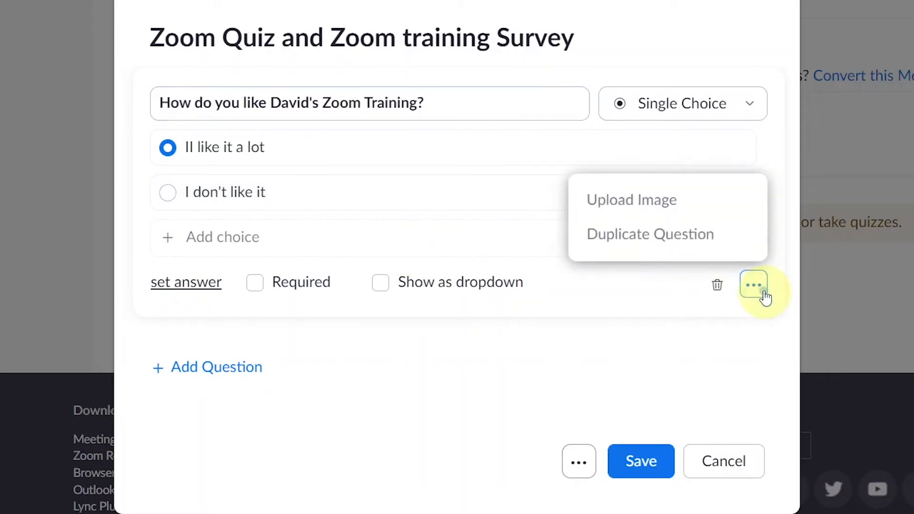
left_click(656, 212)
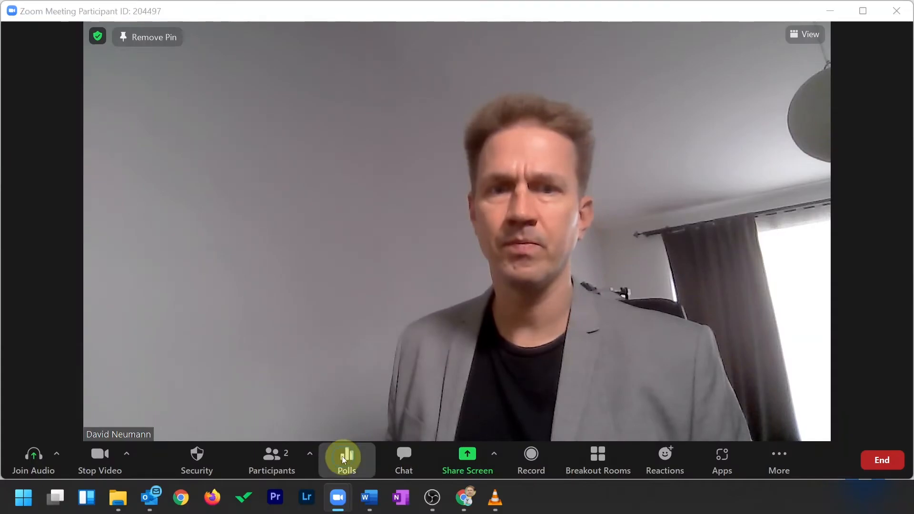
left_click(343, 456)
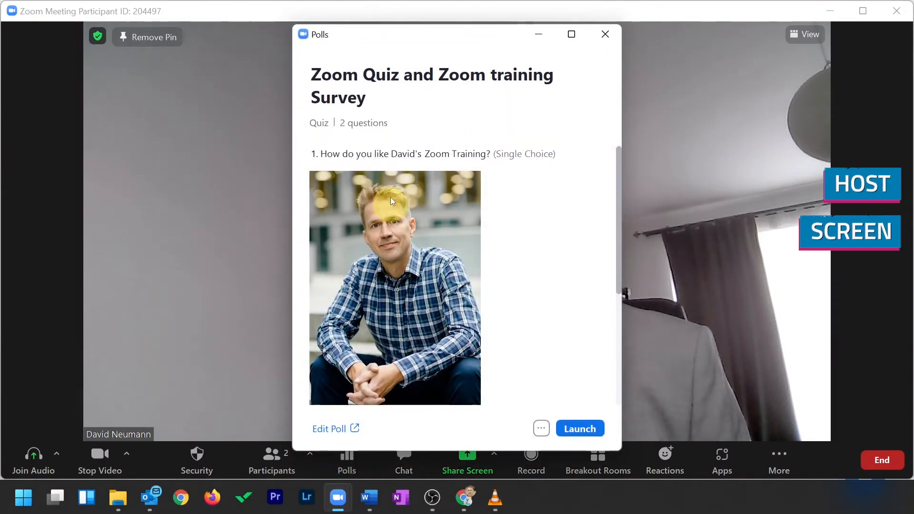
Step: Launch the quiz, then as participant tick Pro and Business for question 2 and submit
scroll(435, 210, "down", 3)
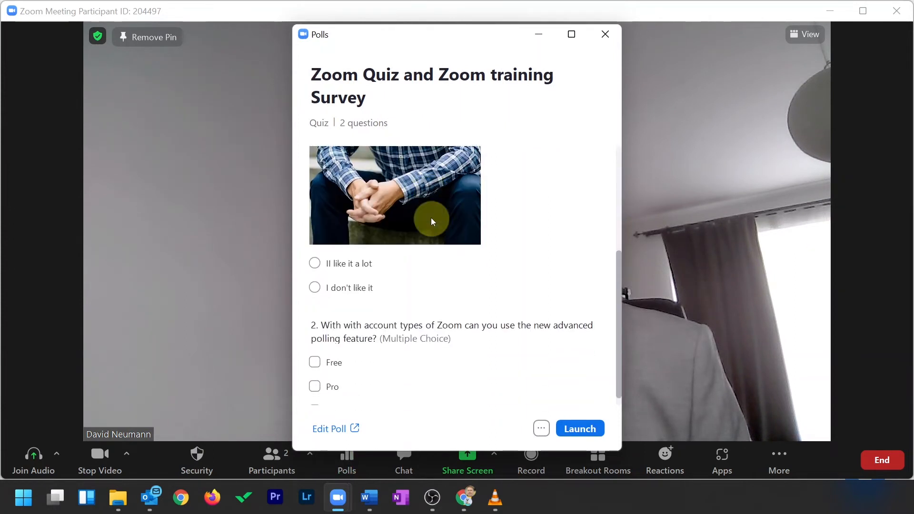
left_click(581, 427)
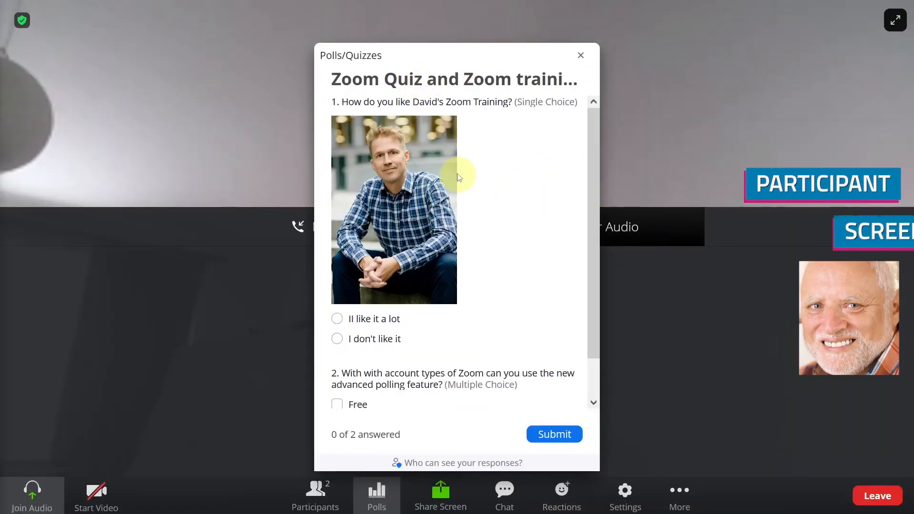
scroll(459, 177, "down", 2)
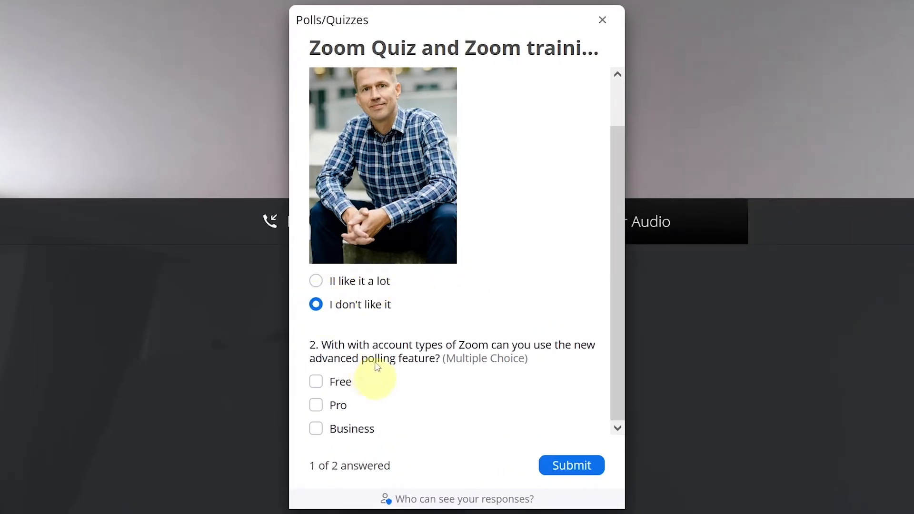
left_click(317, 404)
left_click(316, 431)
left_click(566, 468)
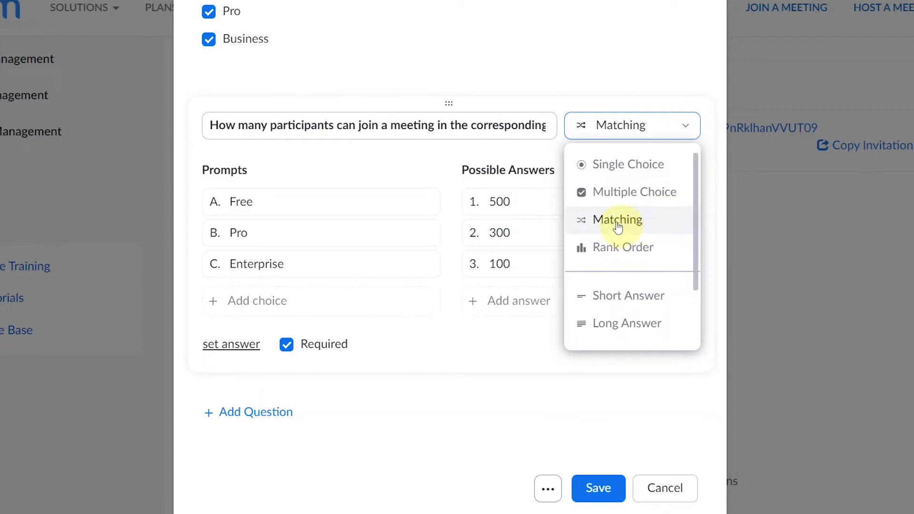
Step: Set question 3's matching answer key: Free–100, Pro–300, Enterprise–500
left_click(373, 161)
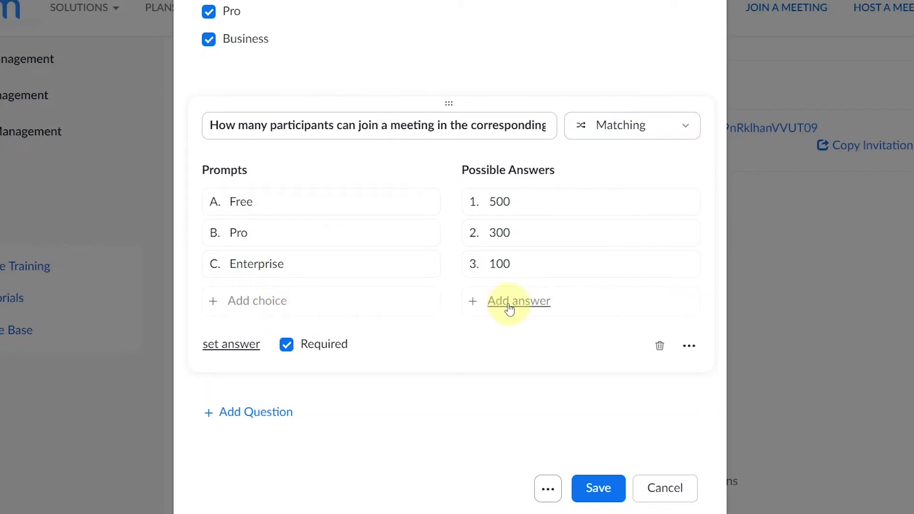
left_click(231, 344)
left_click(558, 300)
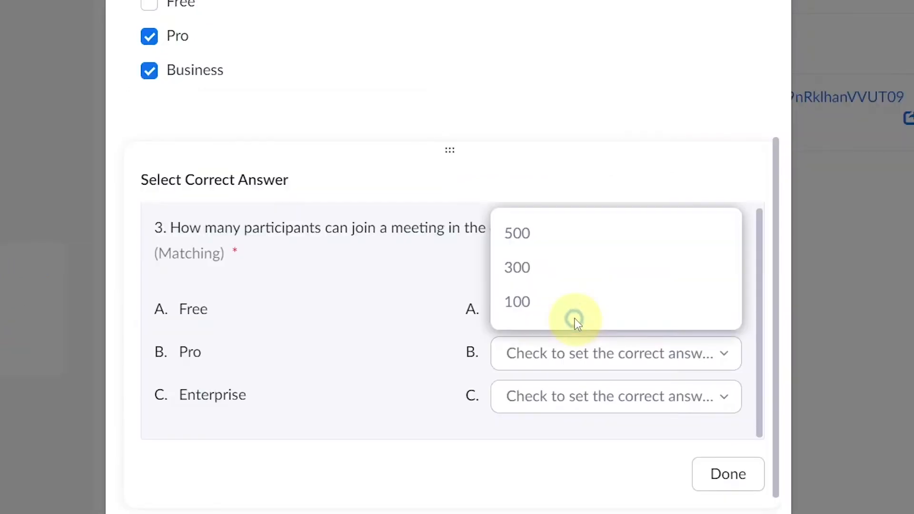
left_click(532, 305)
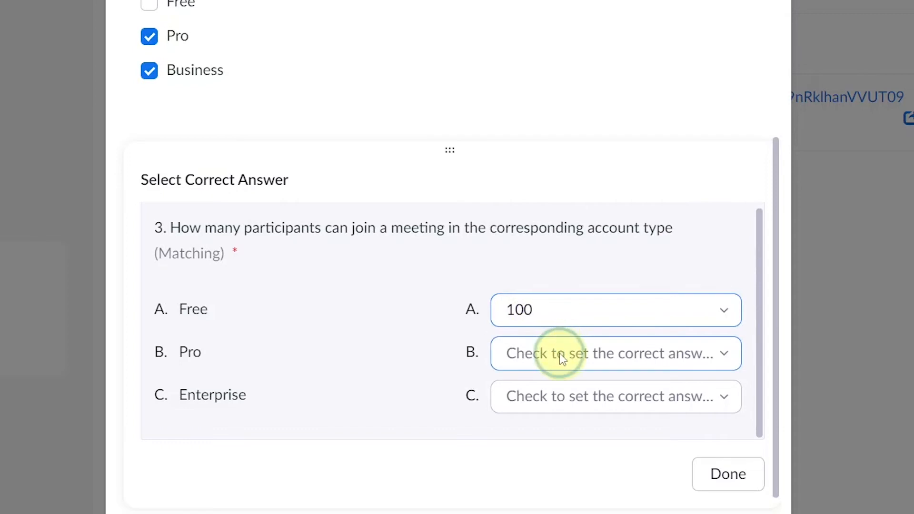
left_click(559, 353)
left_click(522, 286)
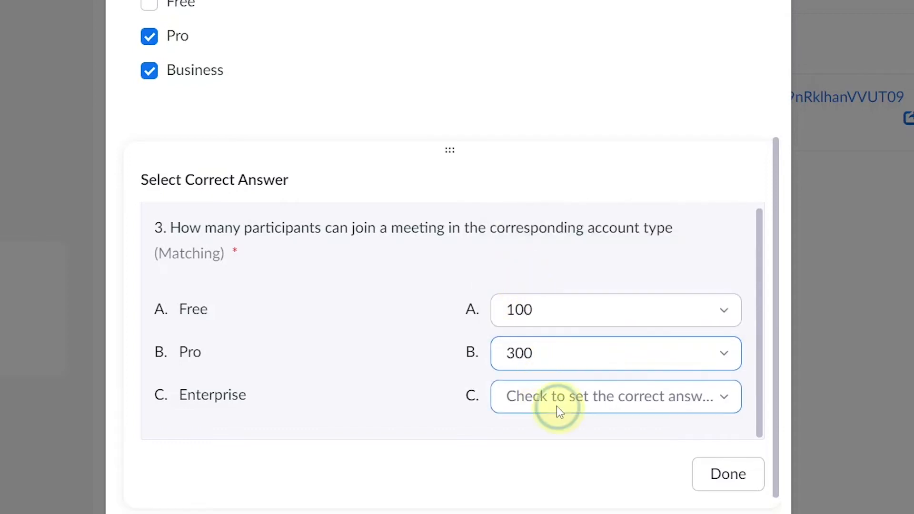
left_click(556, 407)
left_click(527, 289)
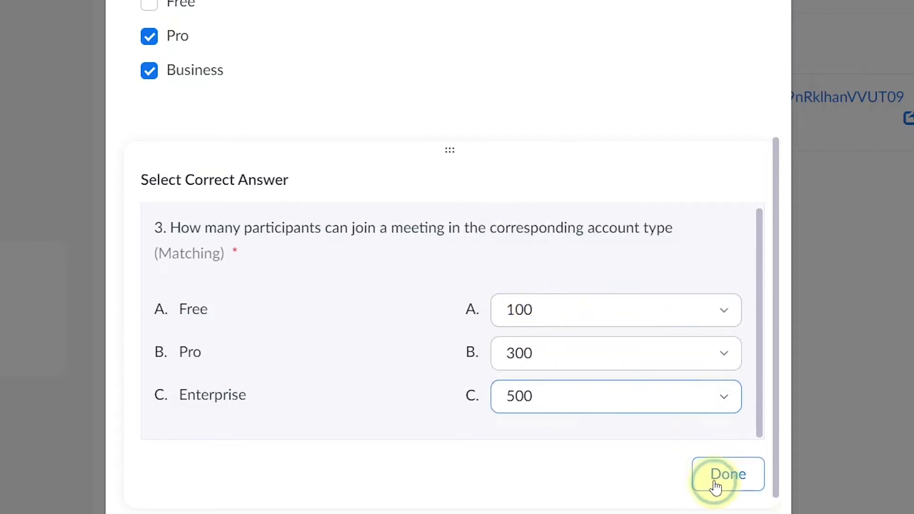
left_click(716, 487)
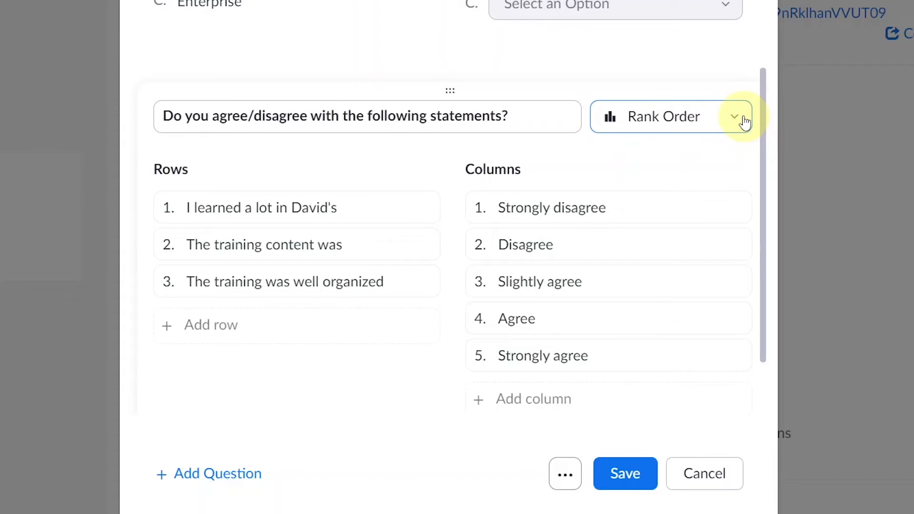
Step: Make Strongly agree the correct answer for all three statements in Rank Order question 4
left_click(745, 123)
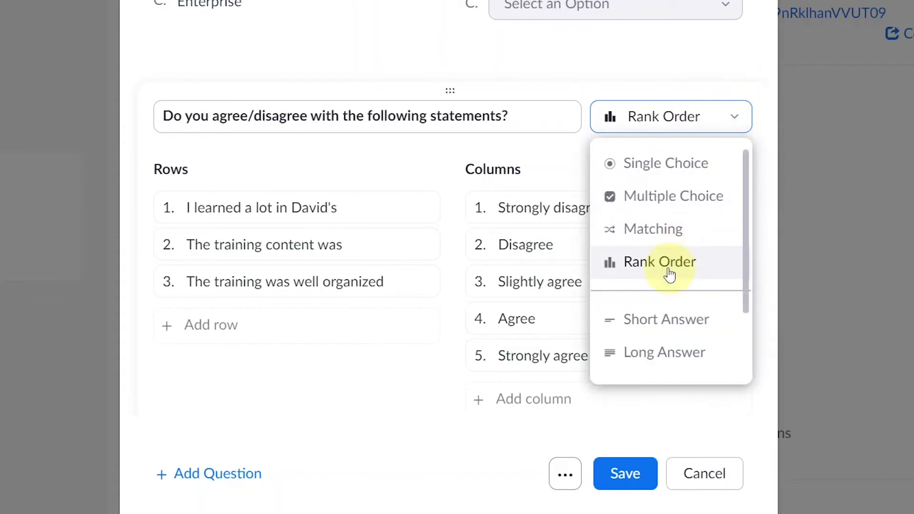
left_click(581, 86)
scroll(581, 86, "up", 5)
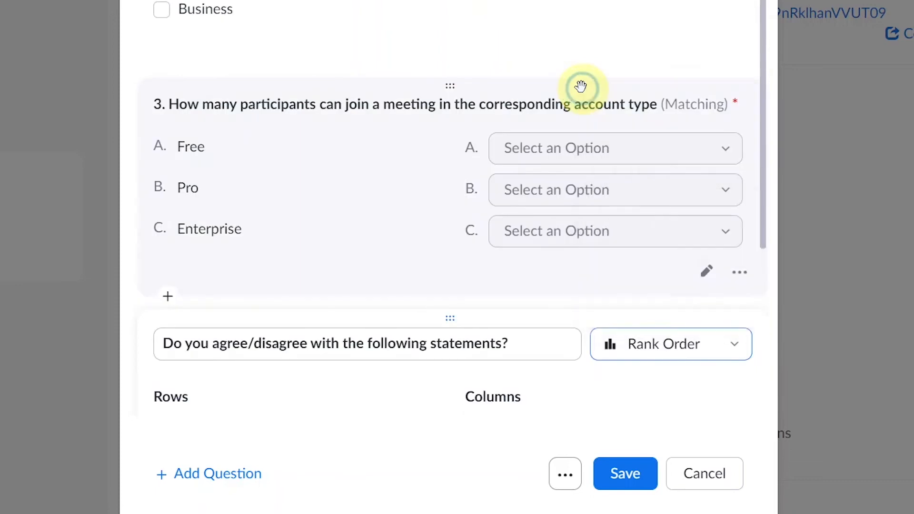
scroll(582, 86, "down", 7)
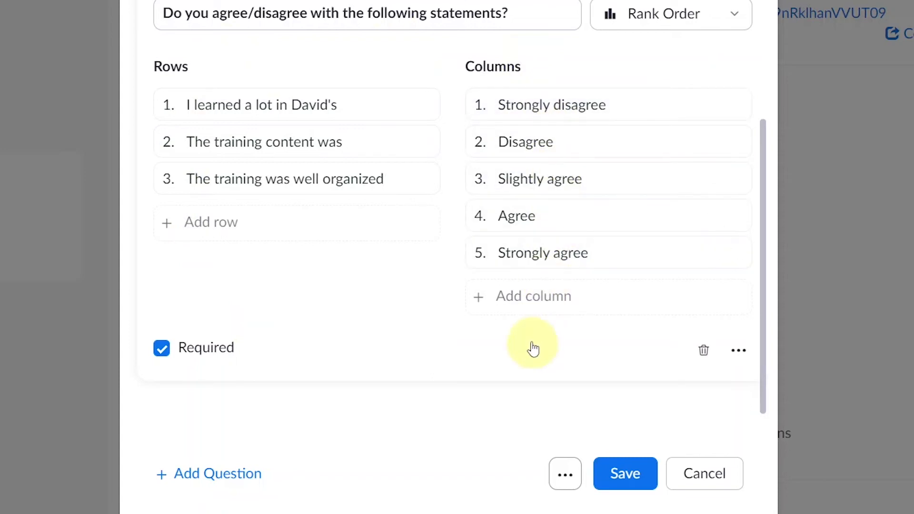
left_click(559, 472)
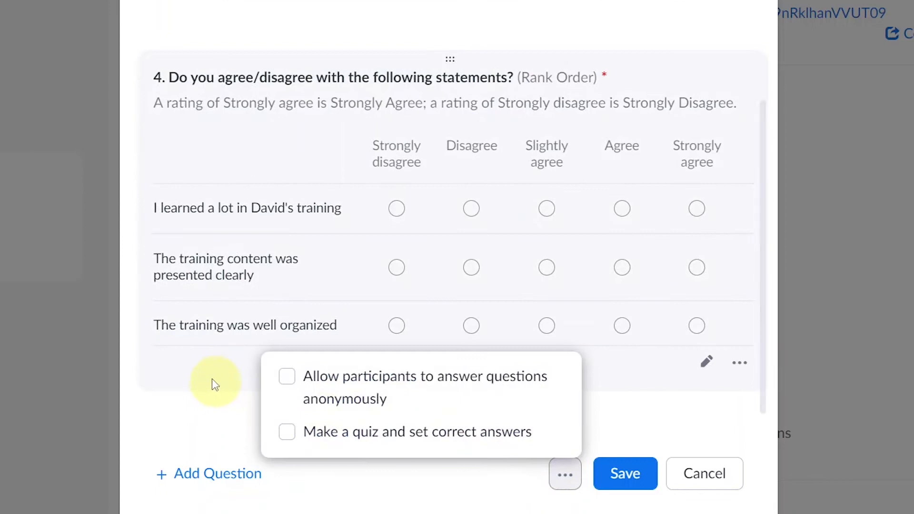
left_click(202, 410)
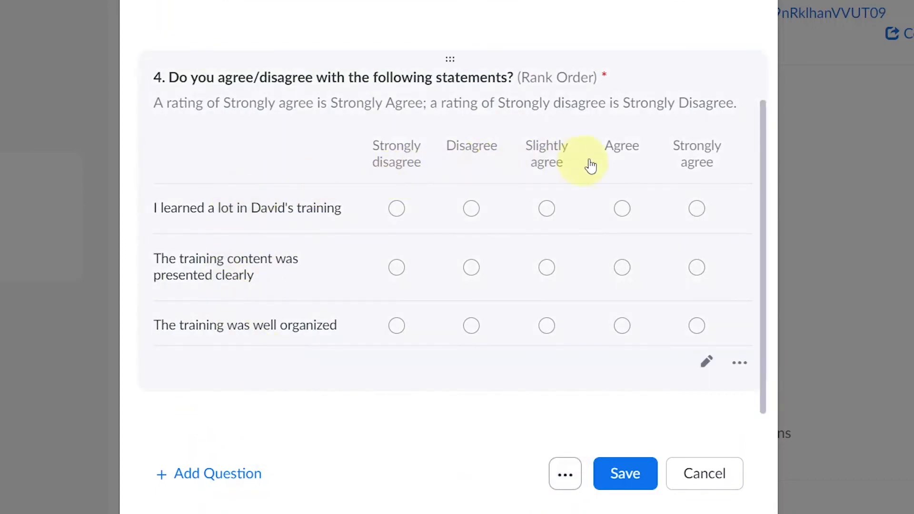
left_click(672, 161)
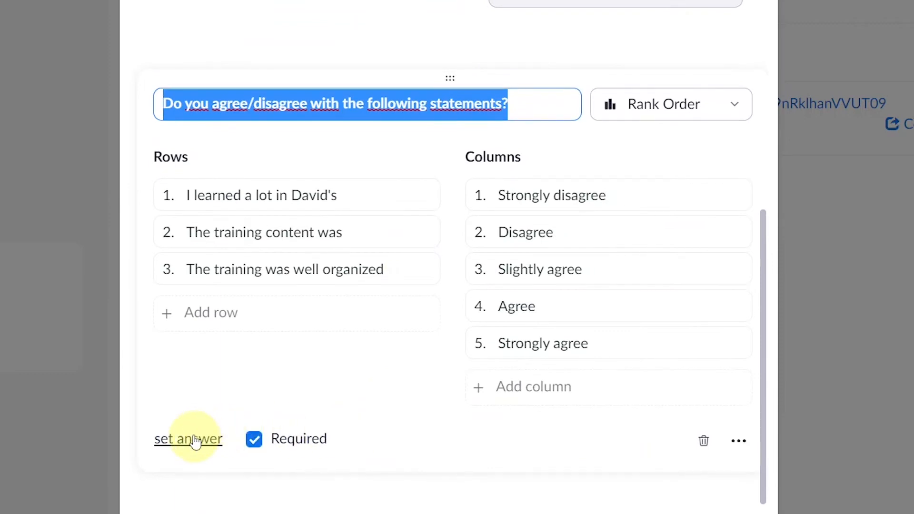
left_click(195, 441)
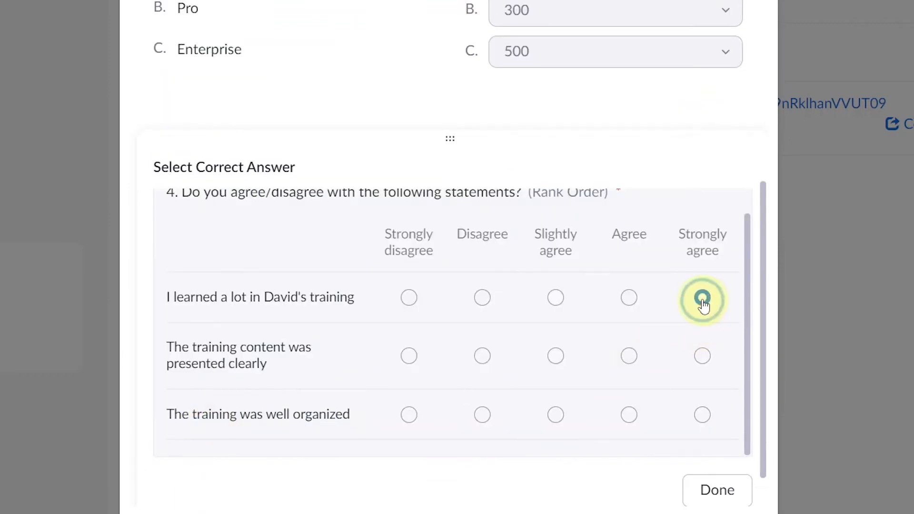
left_click(703, 415)
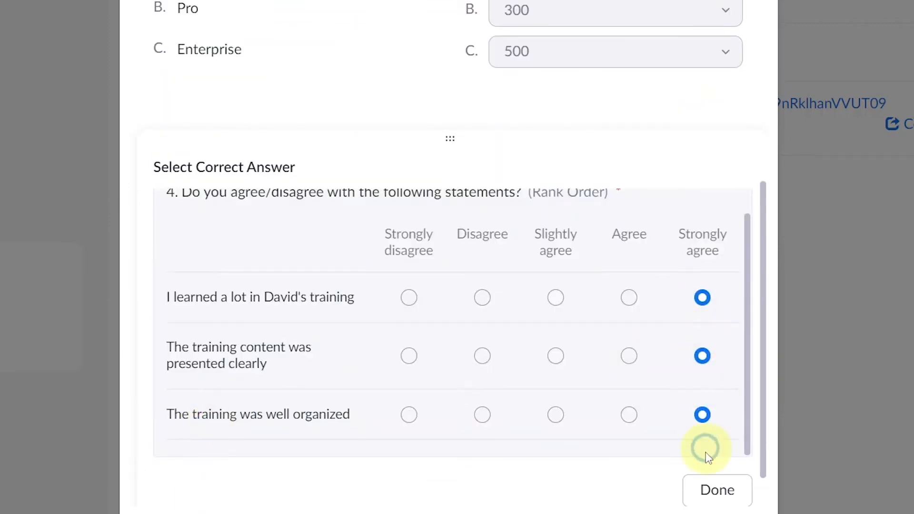
left_click(713, 490)
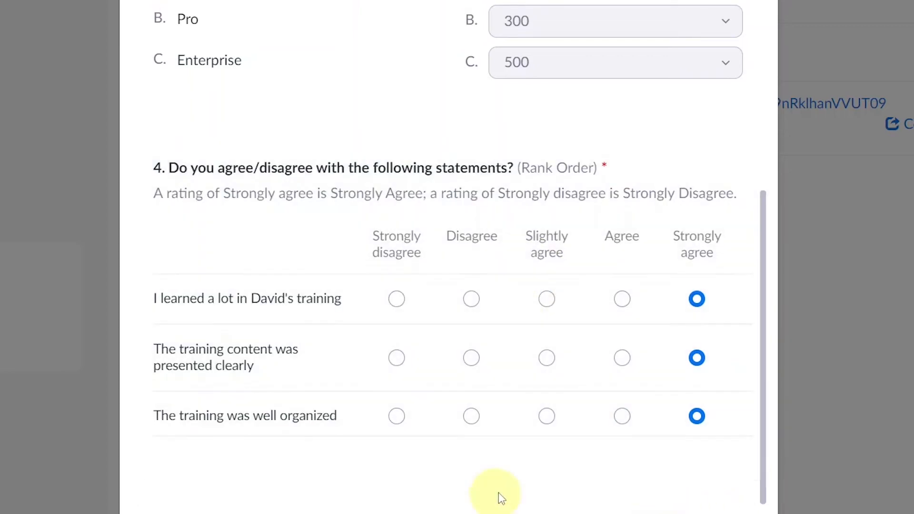
left_click(721, 296)
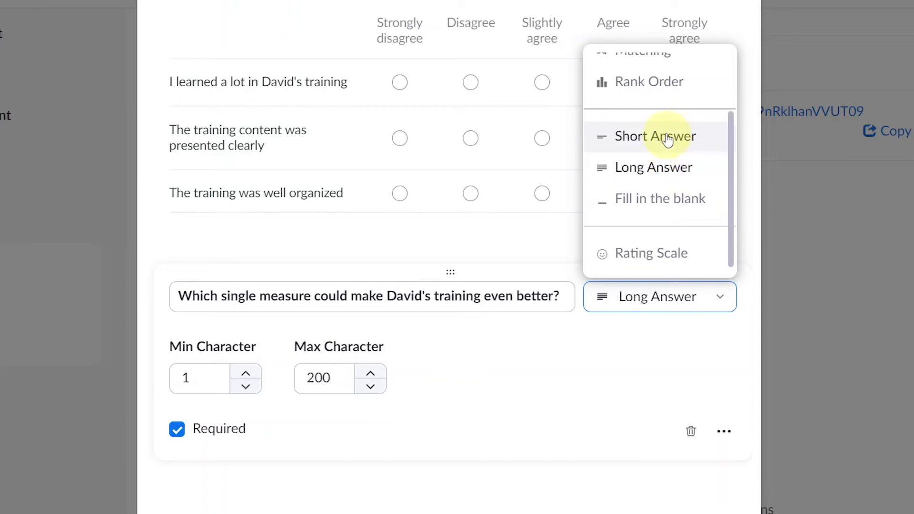
Step: Keep question 5 as Long Answer and edit its wording
left_click(672, 167)
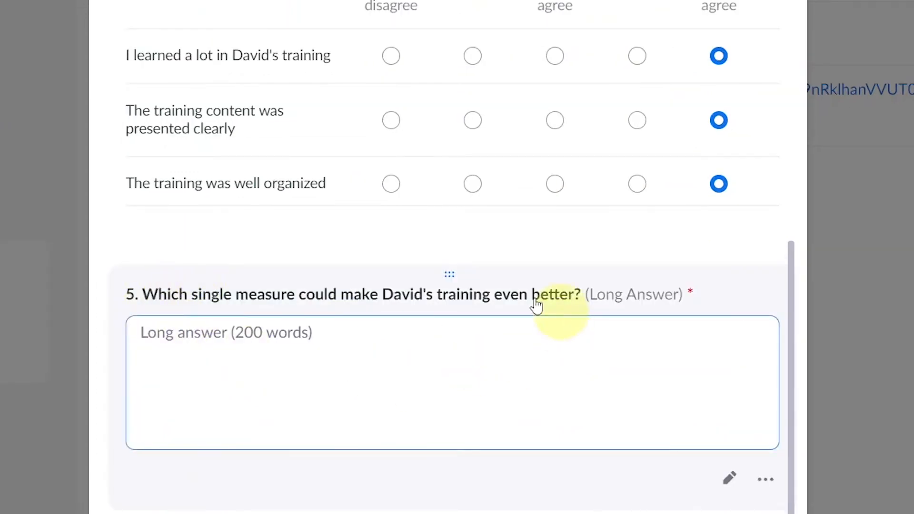
left_click(416, 380)
left_click(307, 306)
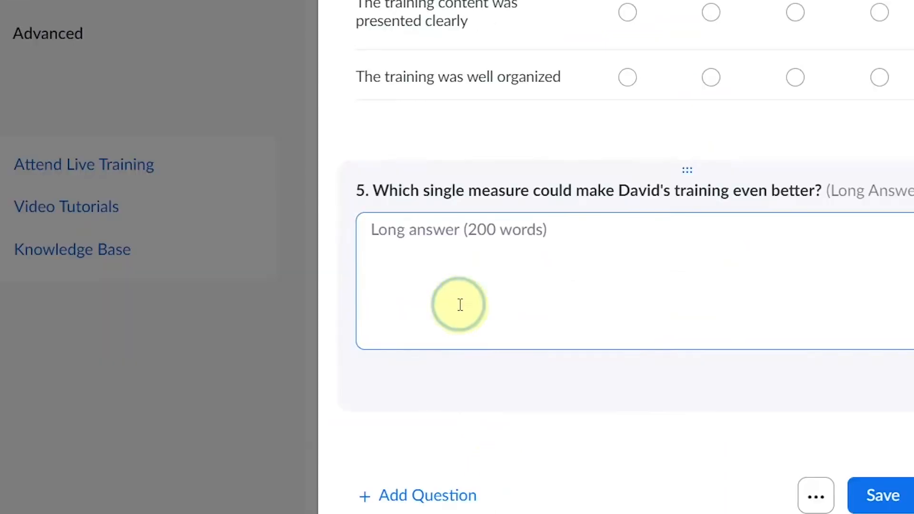
left_click(460, 307)
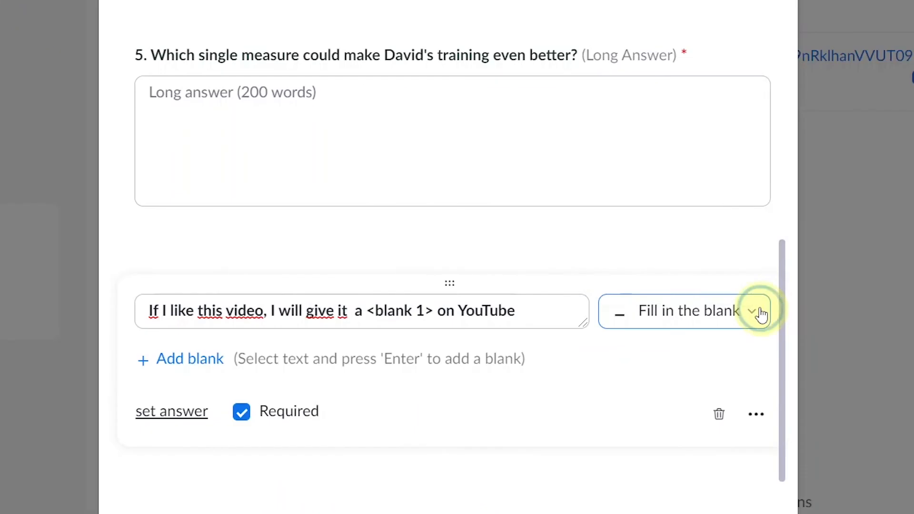
Step: Set 'thumbs up' as the correct answer for fill-in-the-blank question 6
left_click(757, 310)
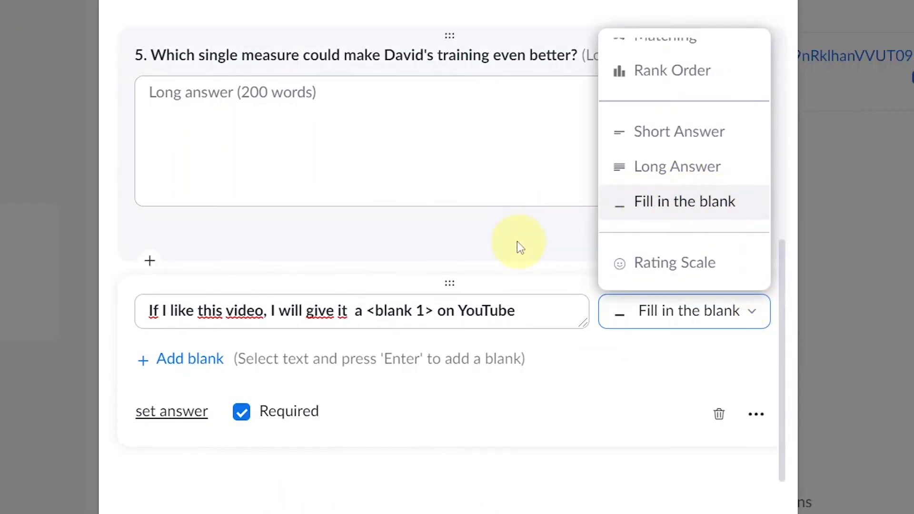
left_click(691, 373)
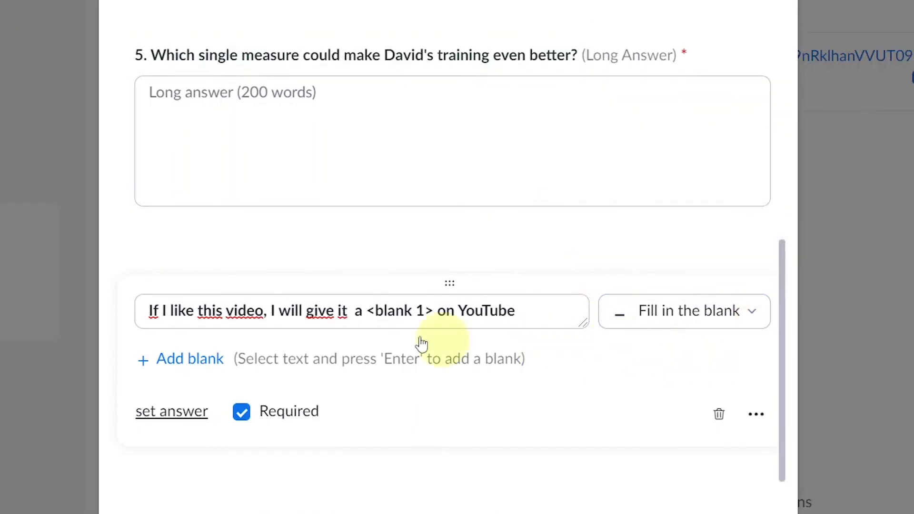
left_click(152, 310)
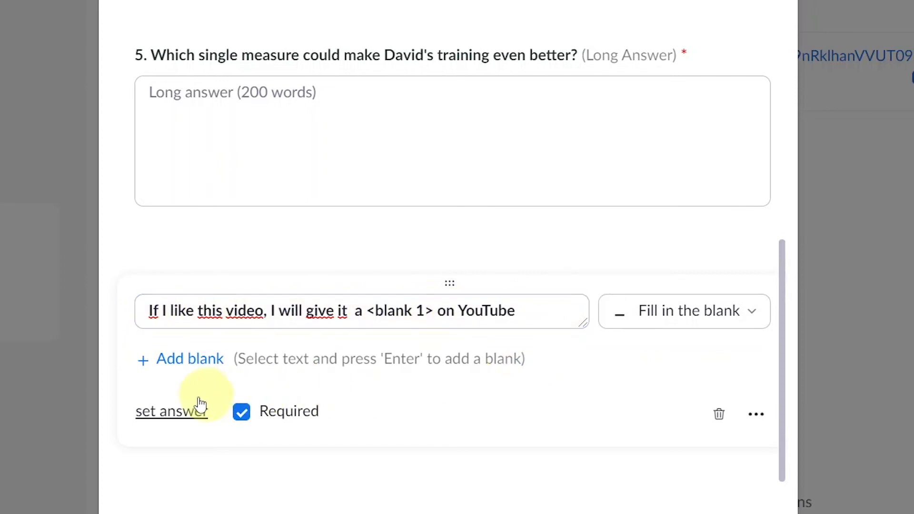
left_click(174, 412)
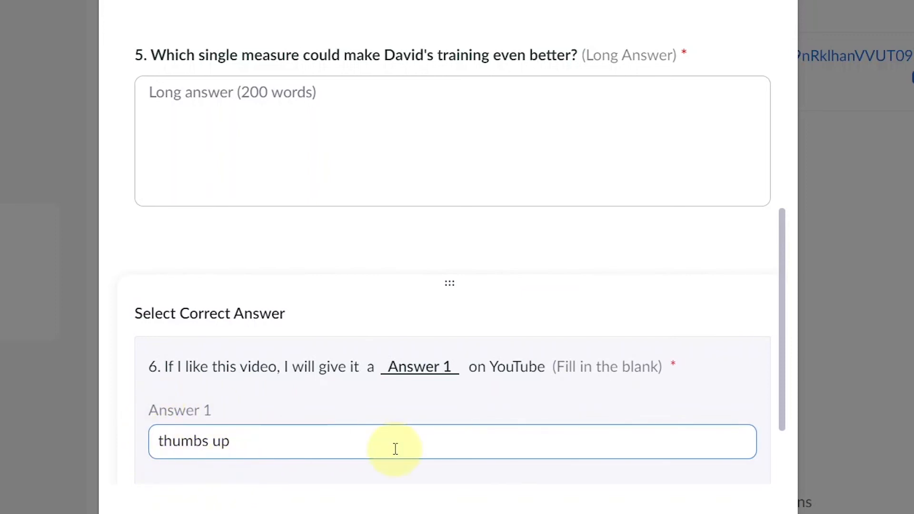
scroll(382, 444, "down", 3)
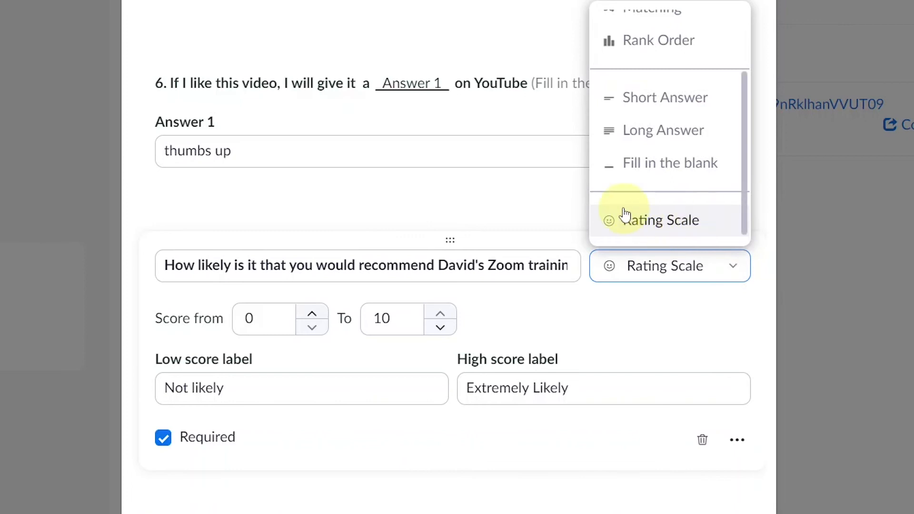
Step: Make question 7 a 0–10 Rating Scale labelled 'Not likely' to 'Extremely Likely'
left_click(730, 265)
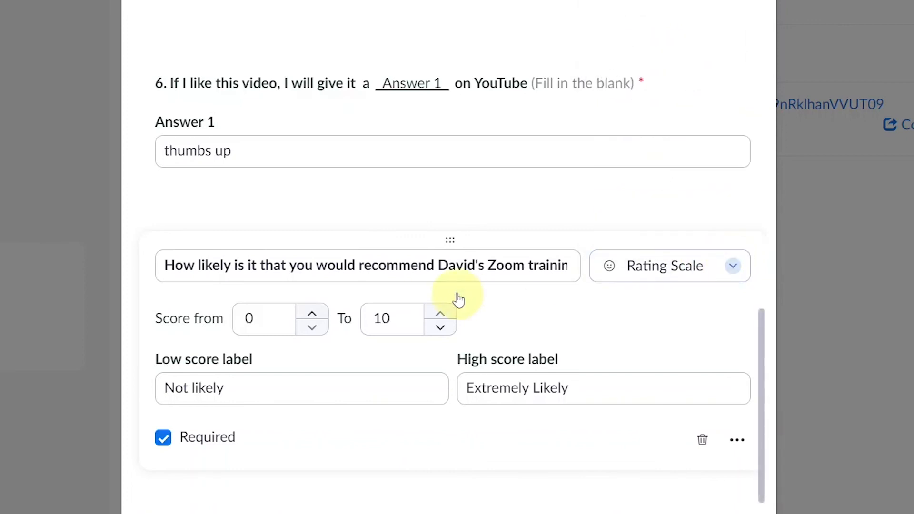
left_click(248, 318)
left_click(385, 307)
left_click(165, 388)
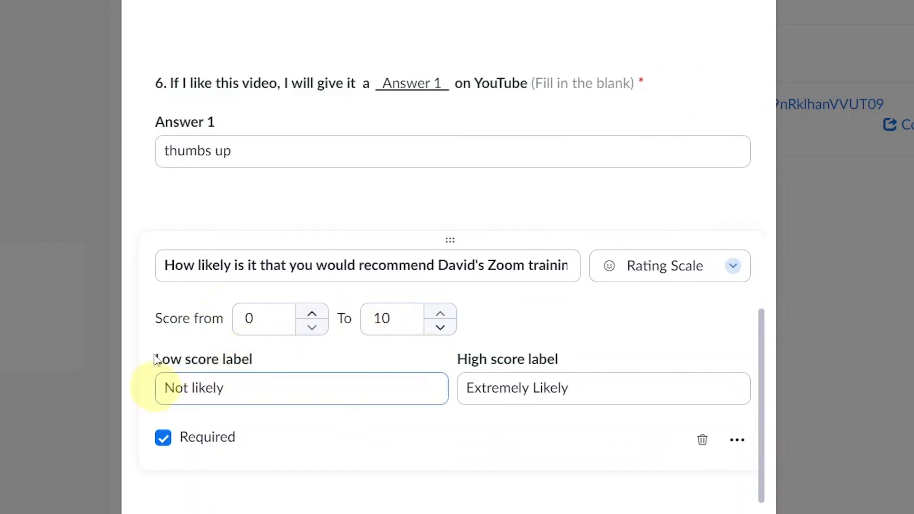
left_click(552, 398)
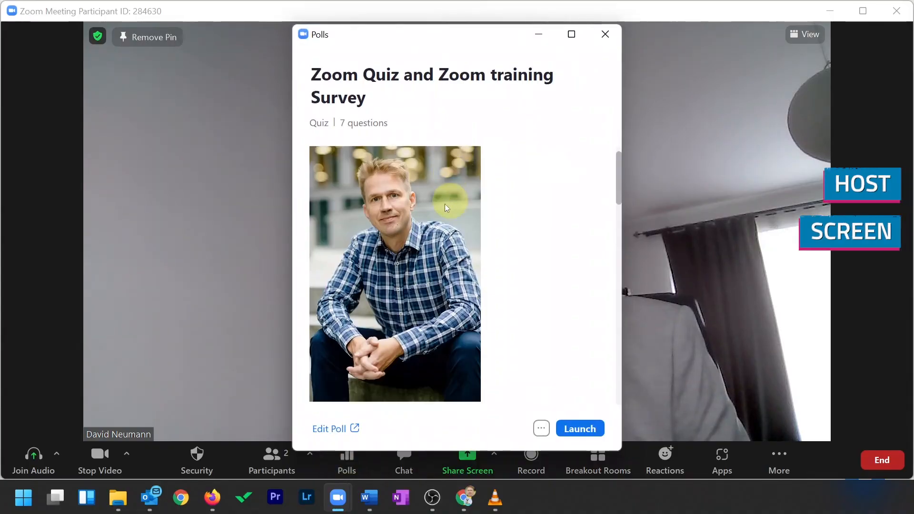
Step: As the participant, answer question 1 'I don't like it' and tick Pro and Business
scroll(446, 208, "down", 10)
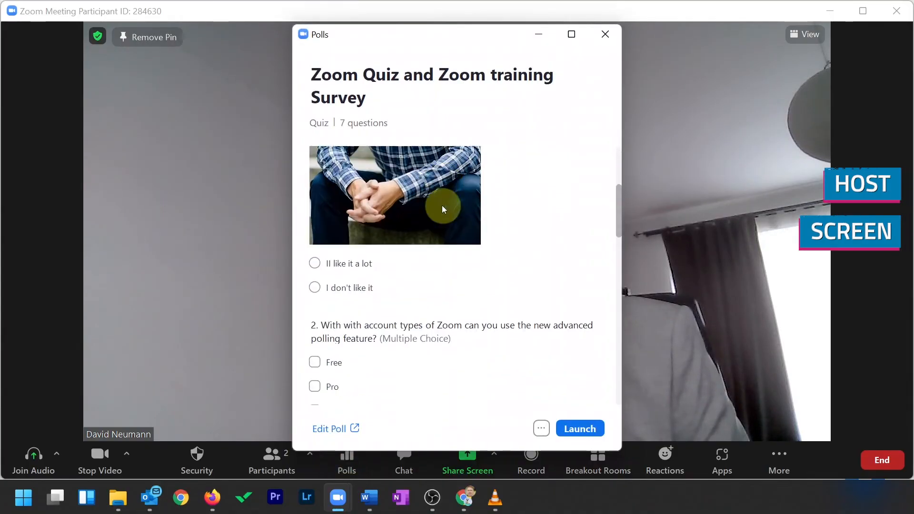
scroll(442, 212, "down", 3)
scroll(439, 218, "right", 3)
scroll(396, 384, "down", 2)
scroll(398, 383, "down", 6)
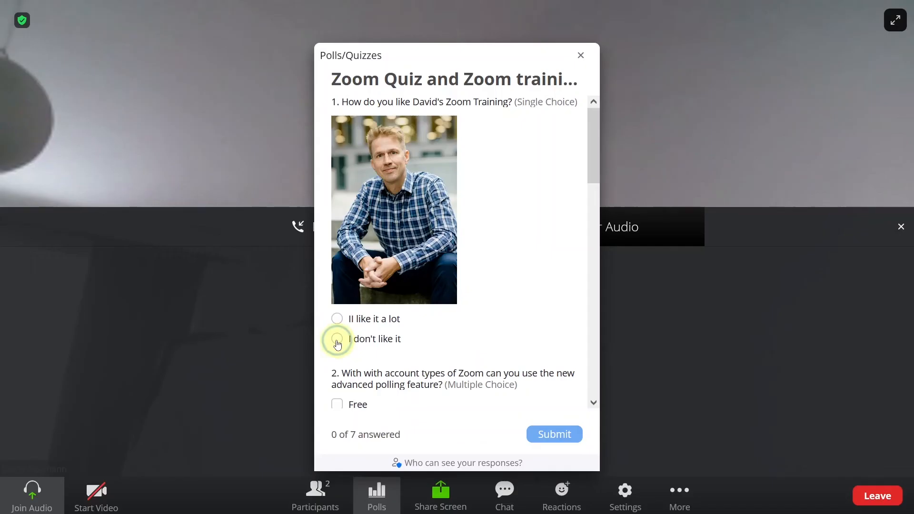
left_click(337, 339)
scroll(339, 290, "down", 3)
left_click(357, 268)
left_click(357, 290)
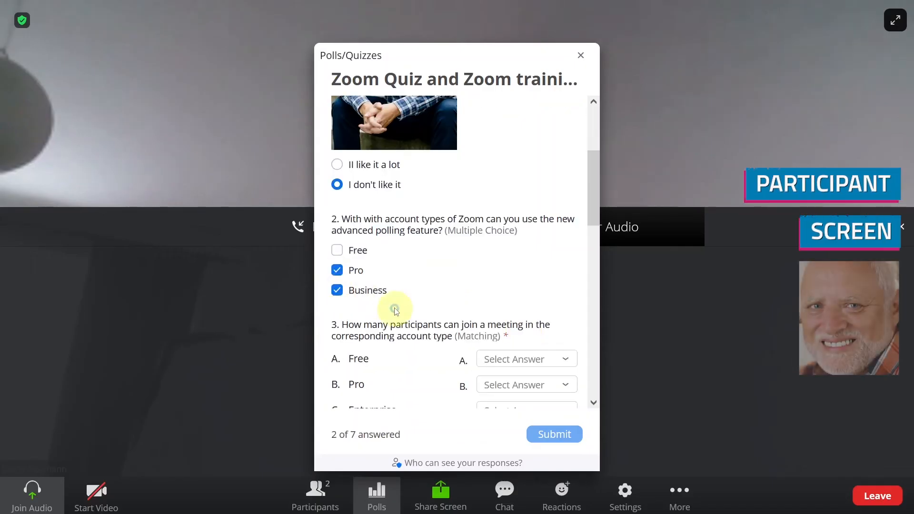
scroll(367, 288, "down", 3)
Step: Match Free–100, Pro–300, Enterprise–500 and rate the statements Strongly agree
left_click(523, 205)
left_click(512, 265)
left_click(512, 232)
left_click(505, 274)
left_click(505, 258)
left_click(498, 284)
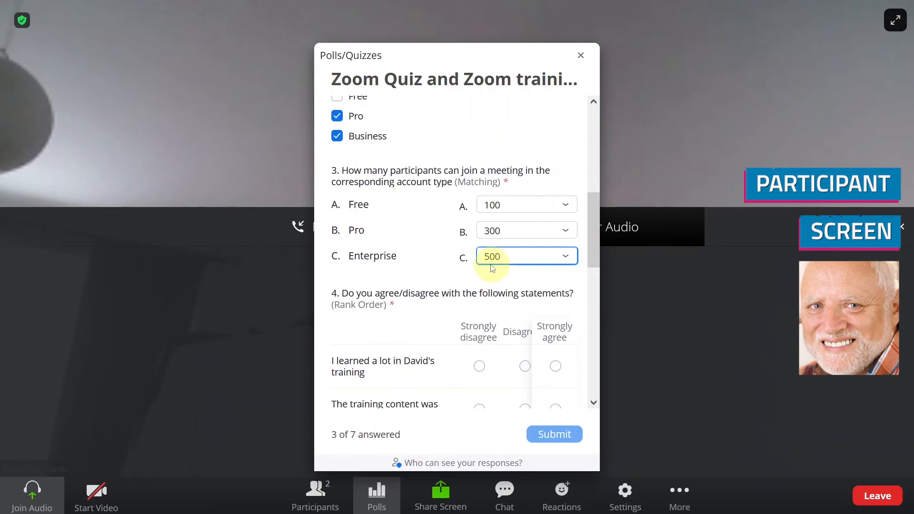
scroll(524, 238, "down", 3)
left_click(555, 211)
left_click(568, 298)
scroll(490, 300, "down", 3)
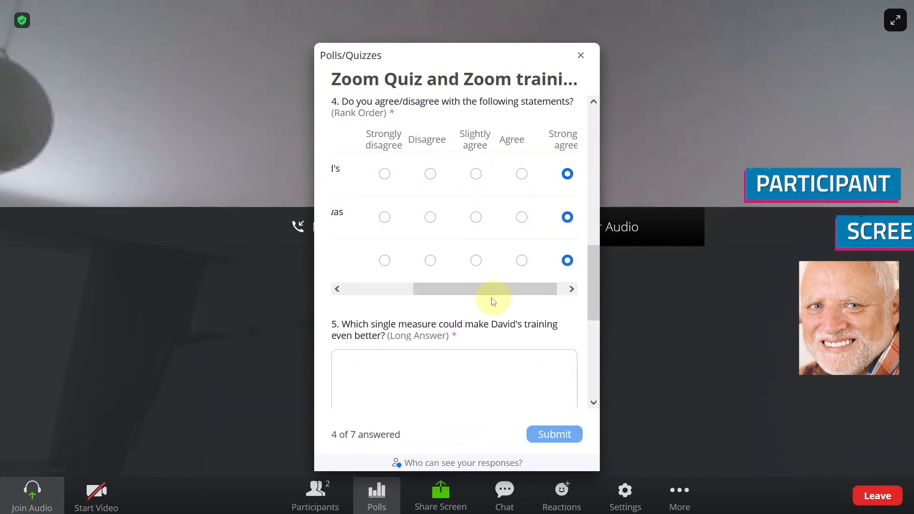
Step: Answer 'free drinks' and 'like', rate the recommendation 10, and submit the responses
left_click(433, 316)
type("free drinks")
scroll(433, 316, "down", 5)
left_click(423, 271)
type("like")
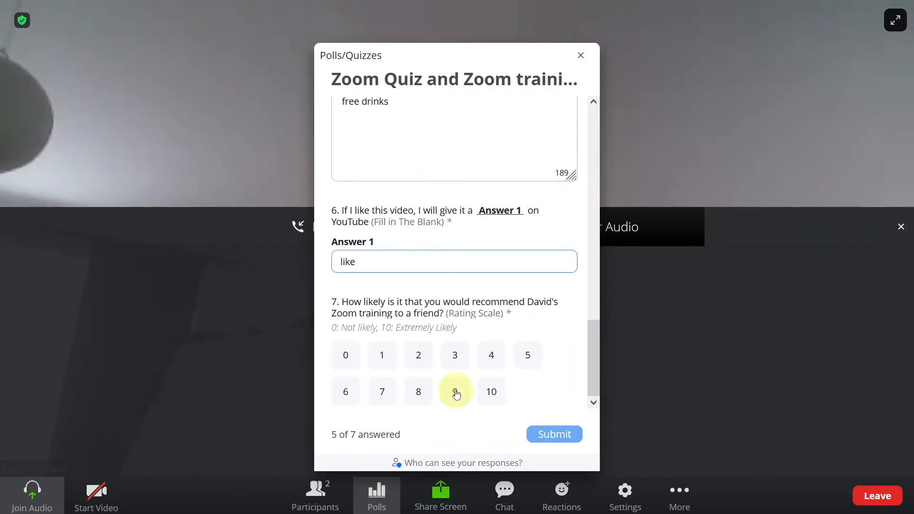
left_click(492, 391)
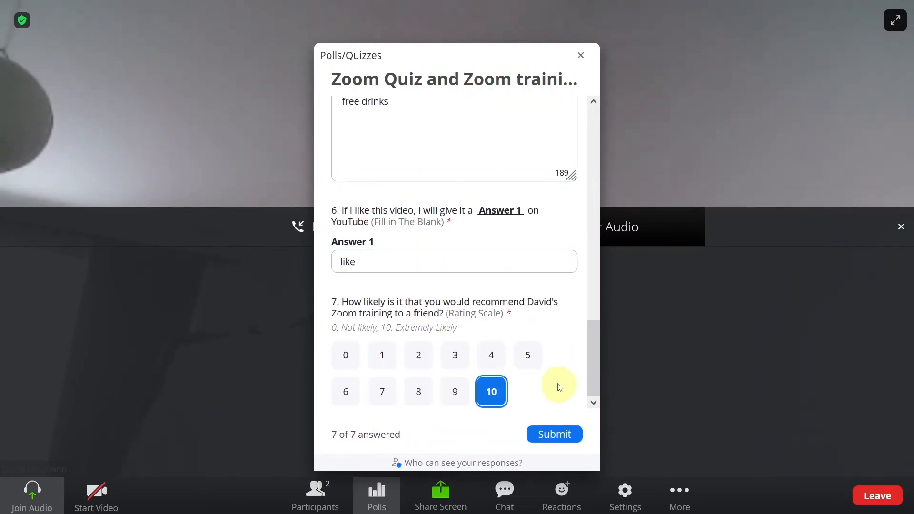
left_click(569, 435)
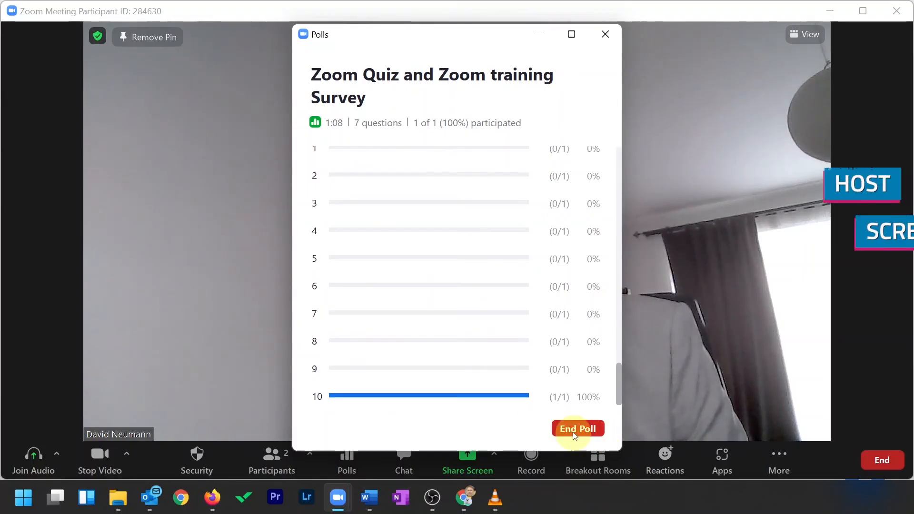
Step: End the quiz and share its results with correct answers shown to all
left_click(576, 431)
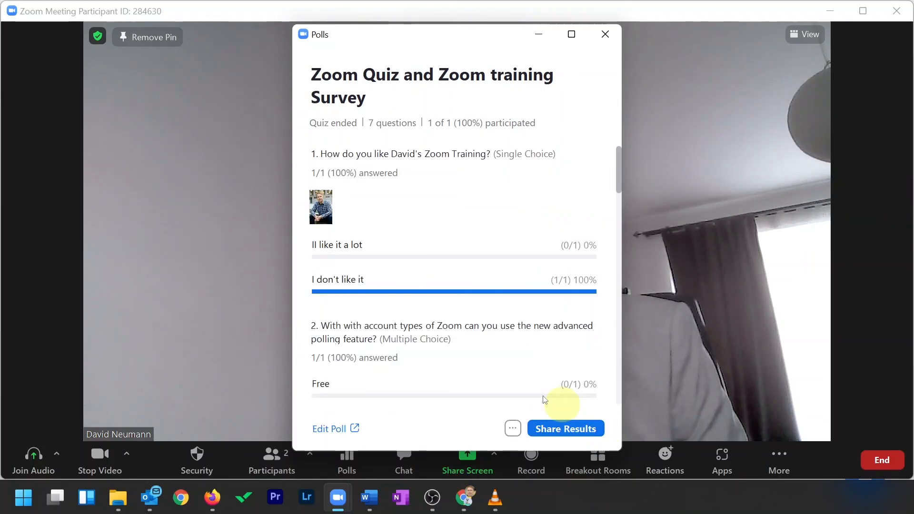
left_click(575, 430)
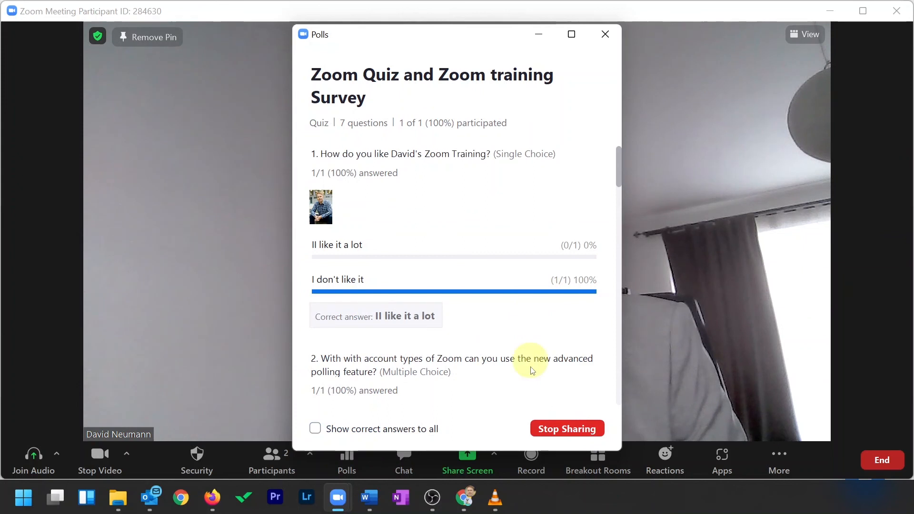
scroll(535, 371, "down", 1)
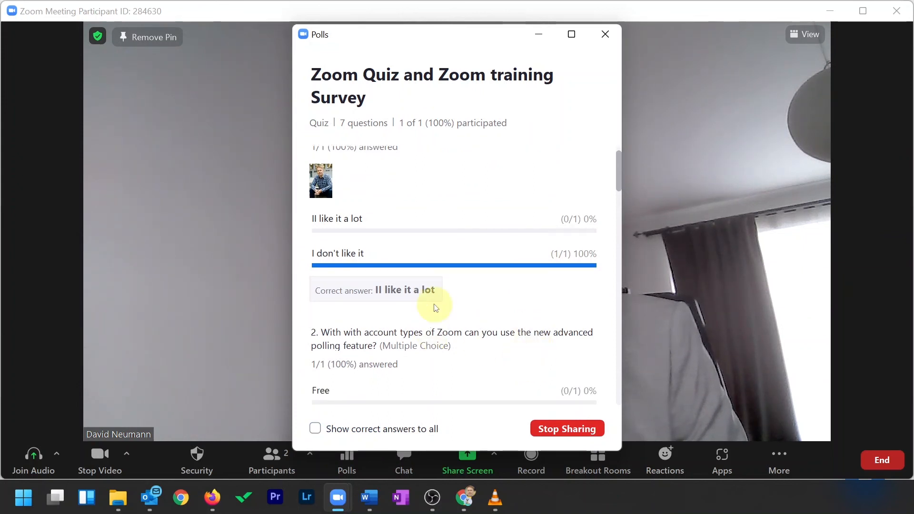
scroll(436, 305, "down", 8)
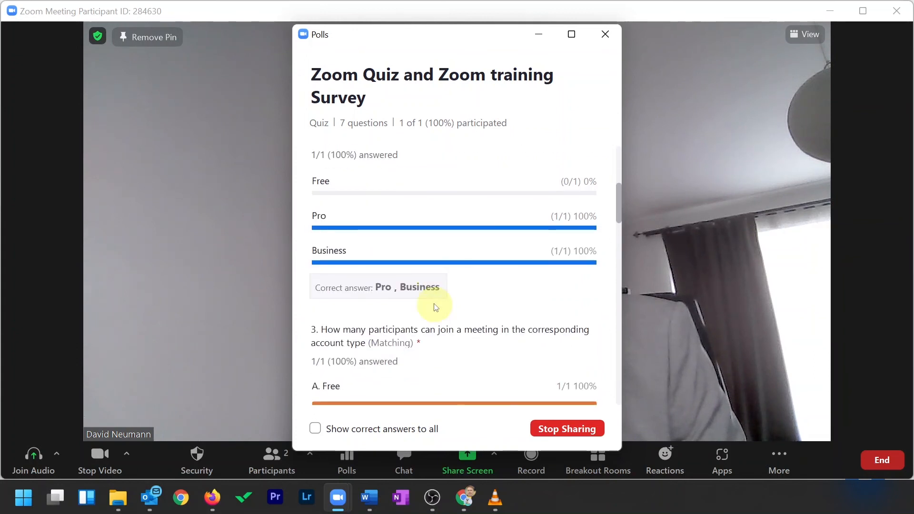
left_click(314, 429)
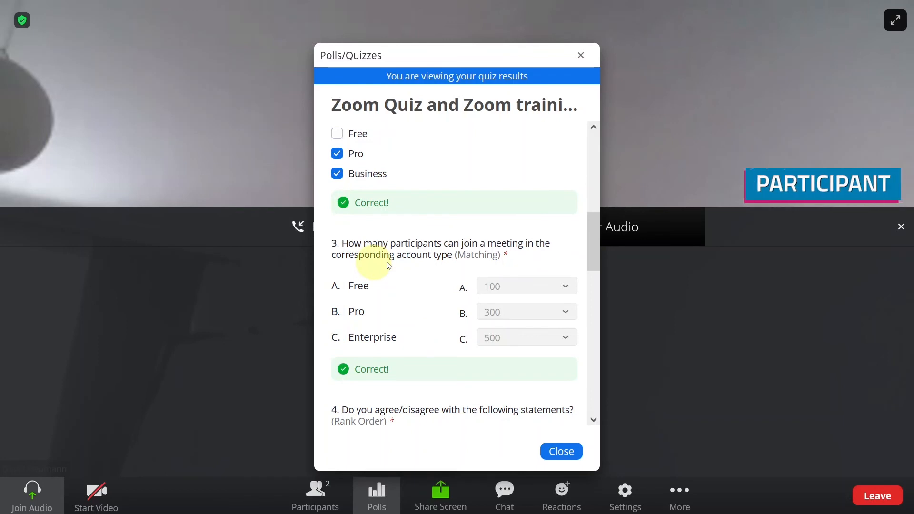
scroll(446, 262, "down", 4)
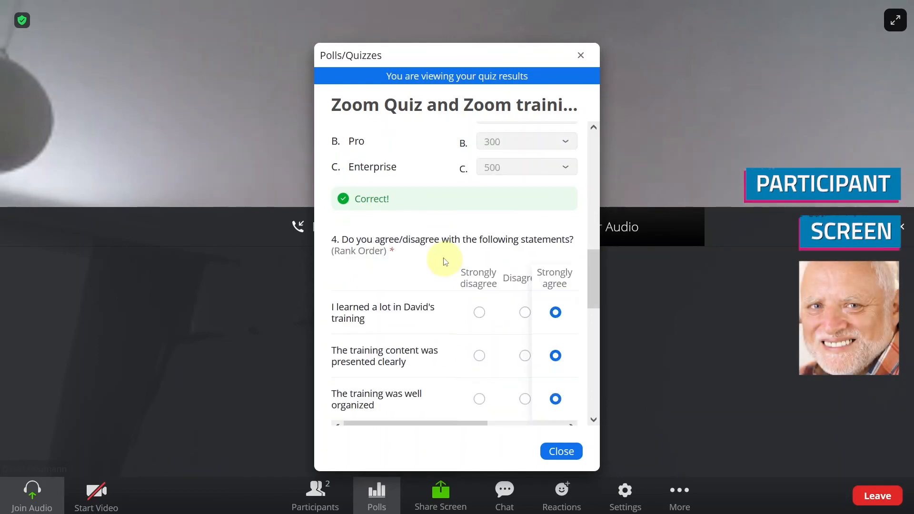
scroll(446, 262, "down", 5)
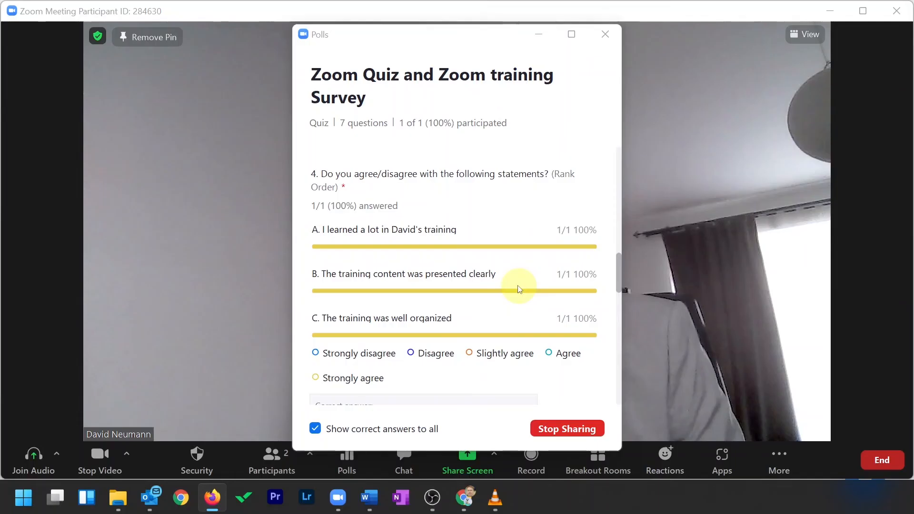
scroll(519, 289, "down", 4)
Step: Open the detailed web report and review each response, including 'free drinks' for question 5
left_click(334, 329)
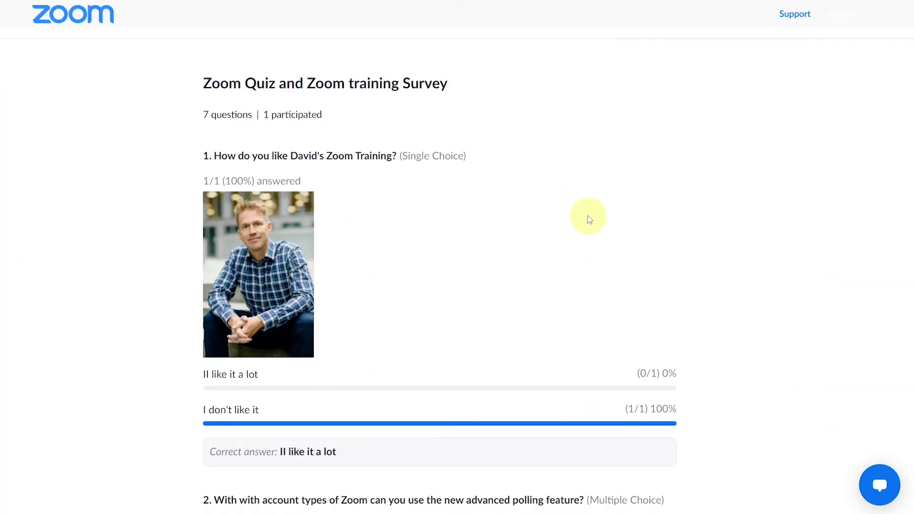
scroll(588, 216, "down", 9)
scroll(585, 230, "down", 9)
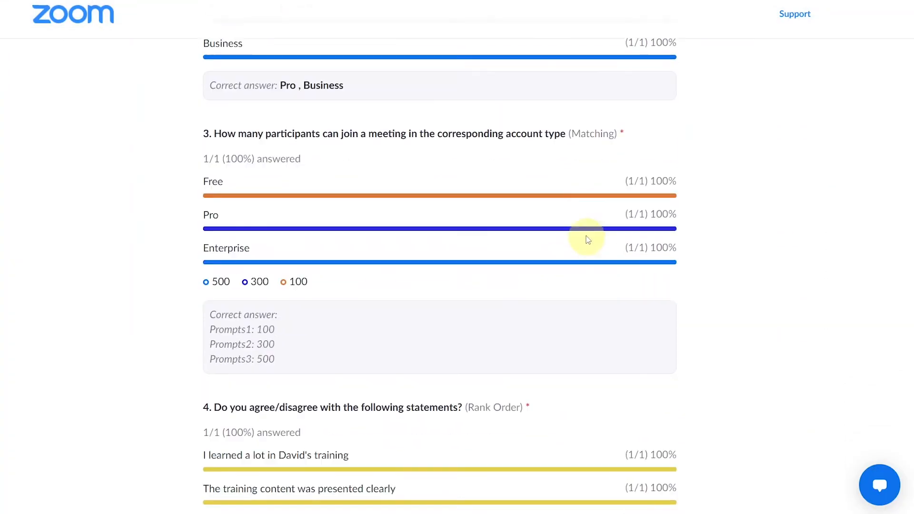
scroll(589, 240, "down", 10)
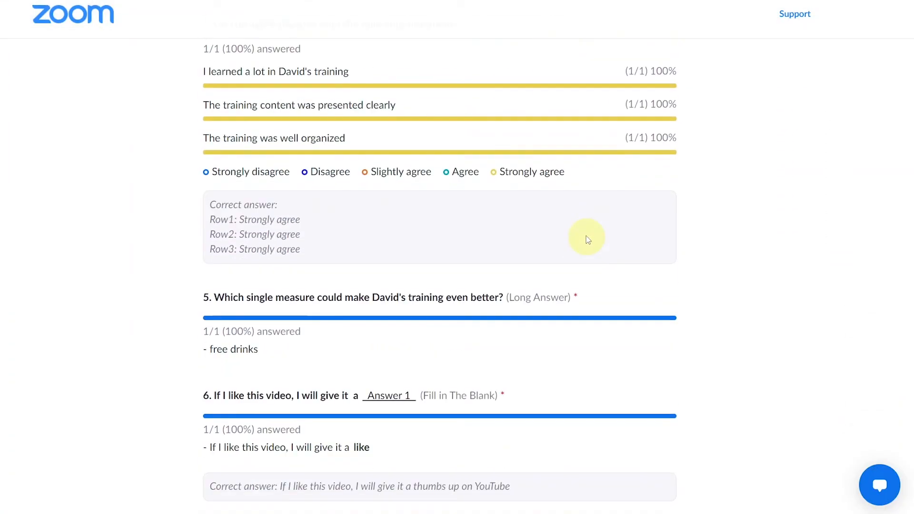